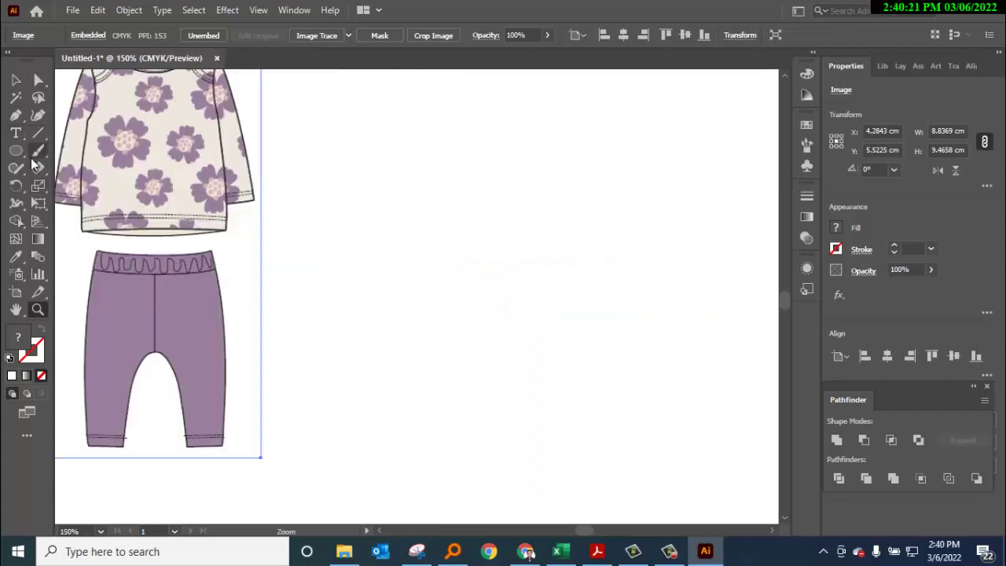
# - Draw a tall rectangle, about 2.93 × 4.23 cm, beside the reference leggings
pyautogui.moveTo(16, 150); pyautogui.dragTo(75, 157)
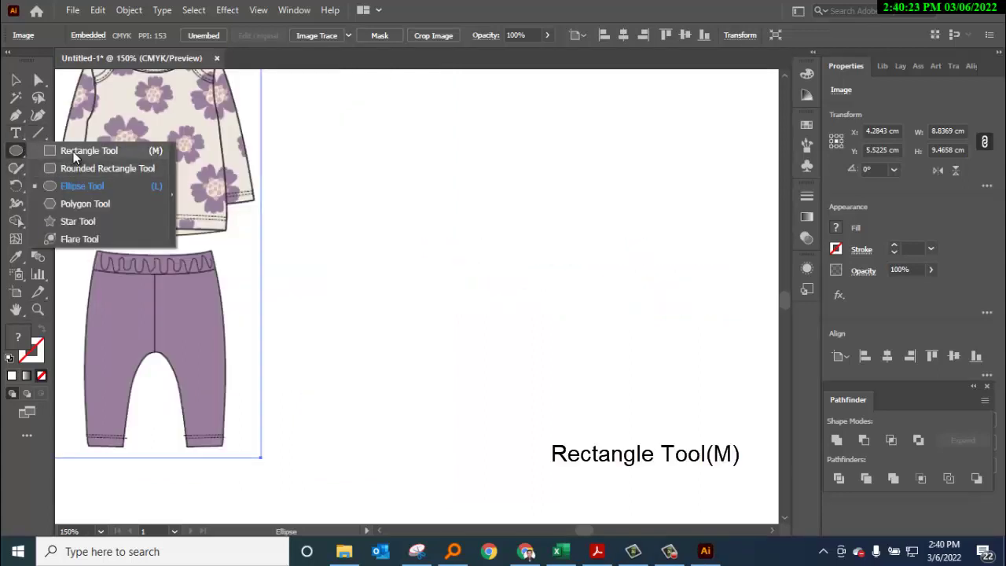
pyautogui.click(101, 150)
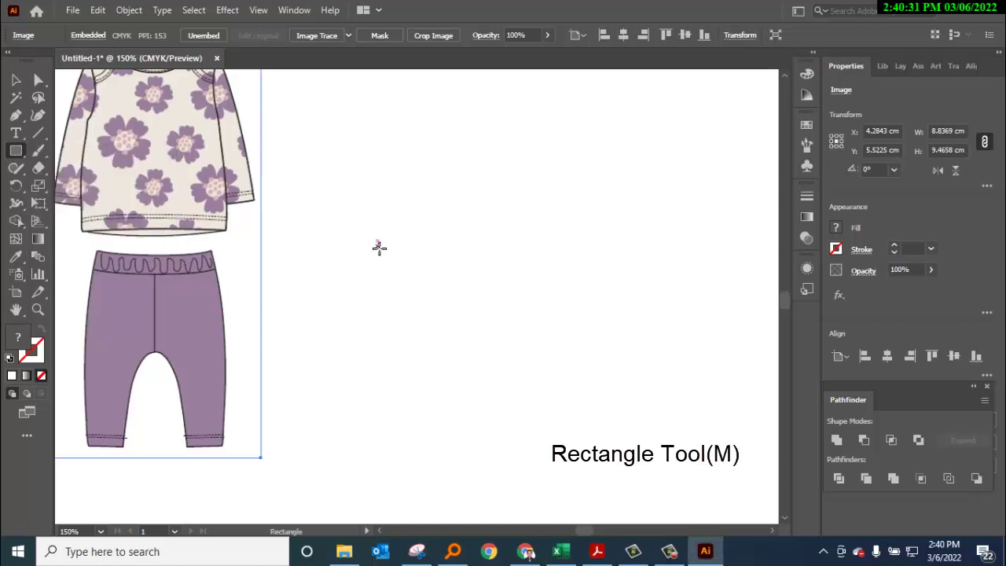
pyautogui.moveTo(379, 248); pyautogui.dragTo(521, 452)
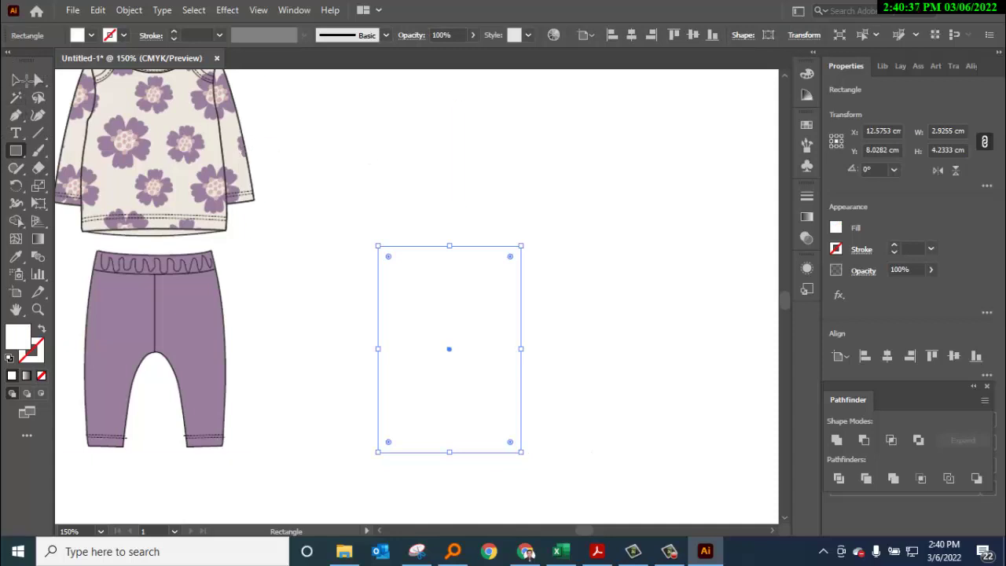
# - Give the rectangle a black stroke with 1 pt weight
pyautogui.click(860, 250)
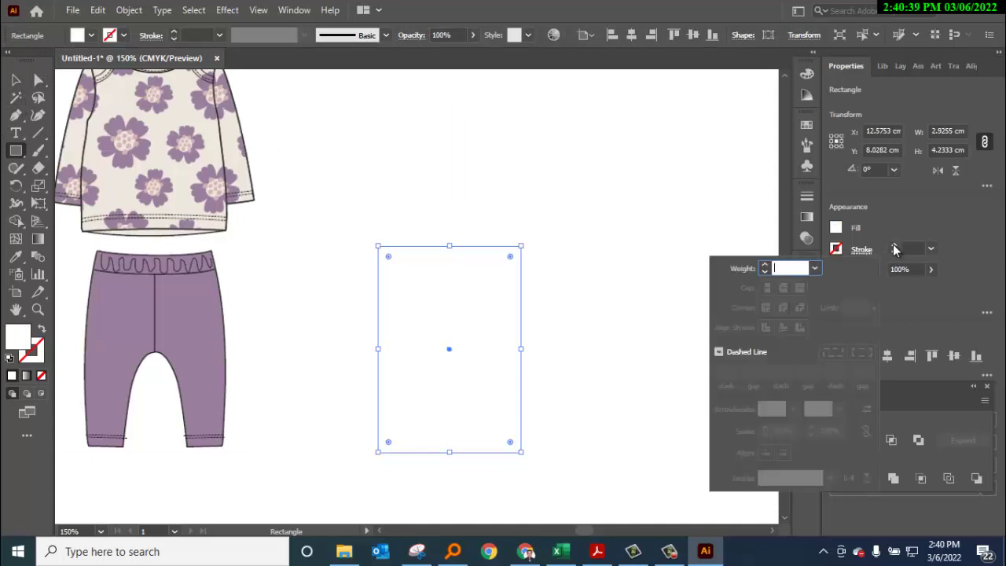
pyautogui.click(863, 252)
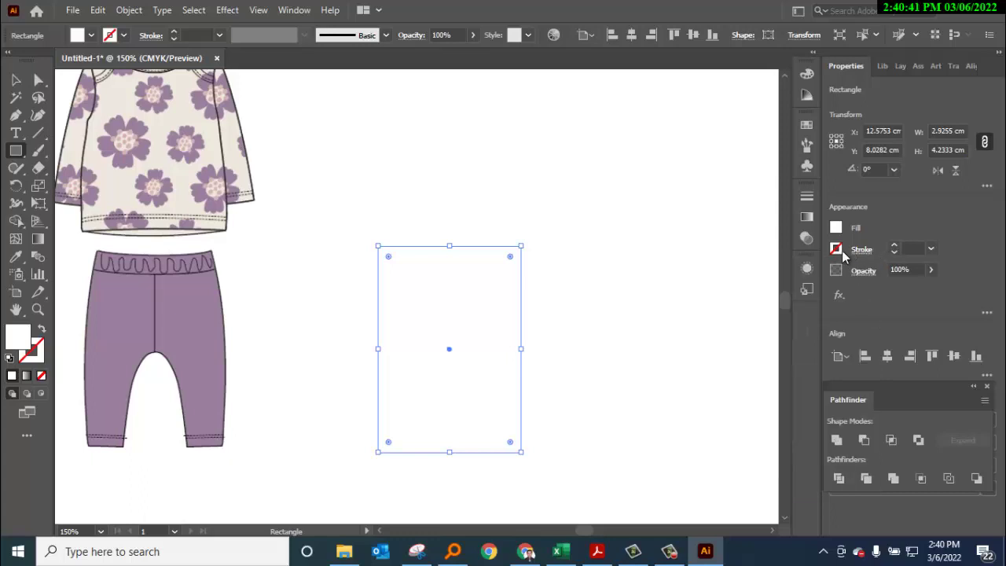
pyautogui.click(836, 249)
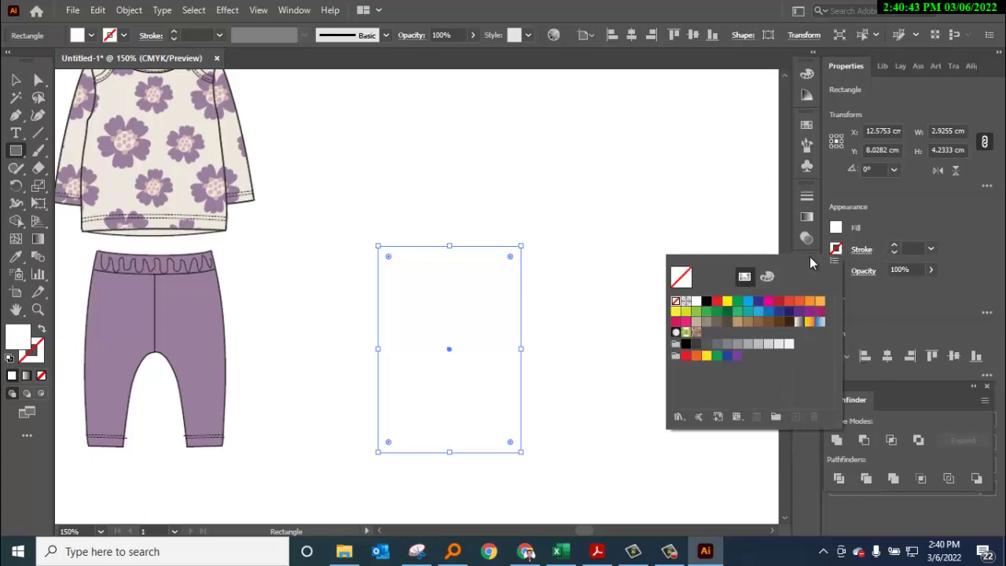
pyautogui.click(706, 301)
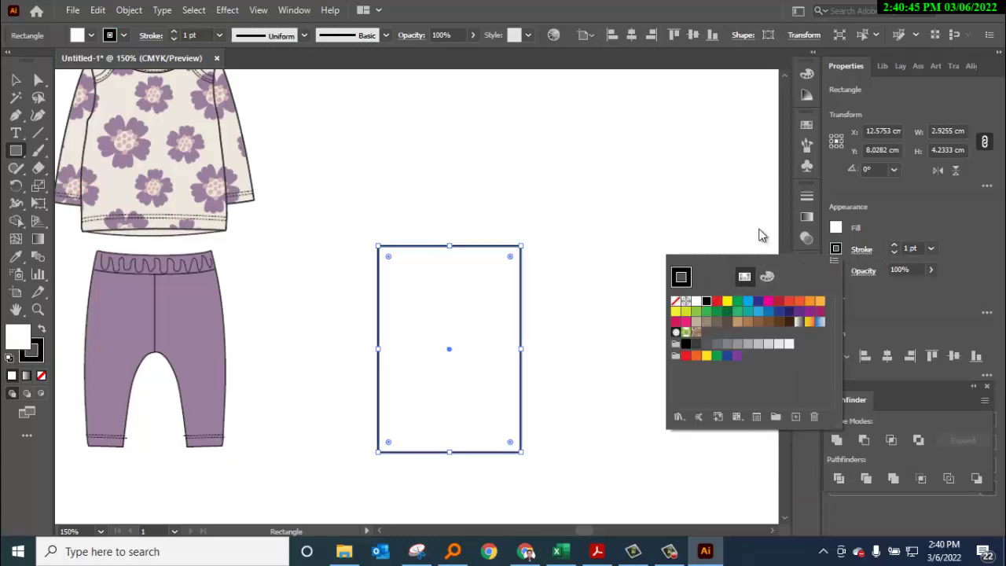
pyautogui.click(910, 248)
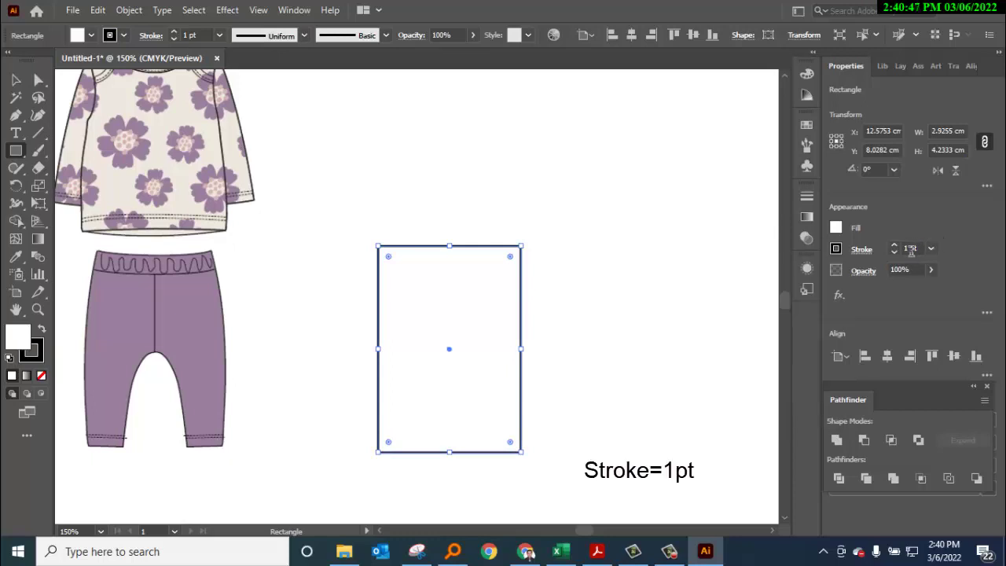
pyautogui.click(910, 249)
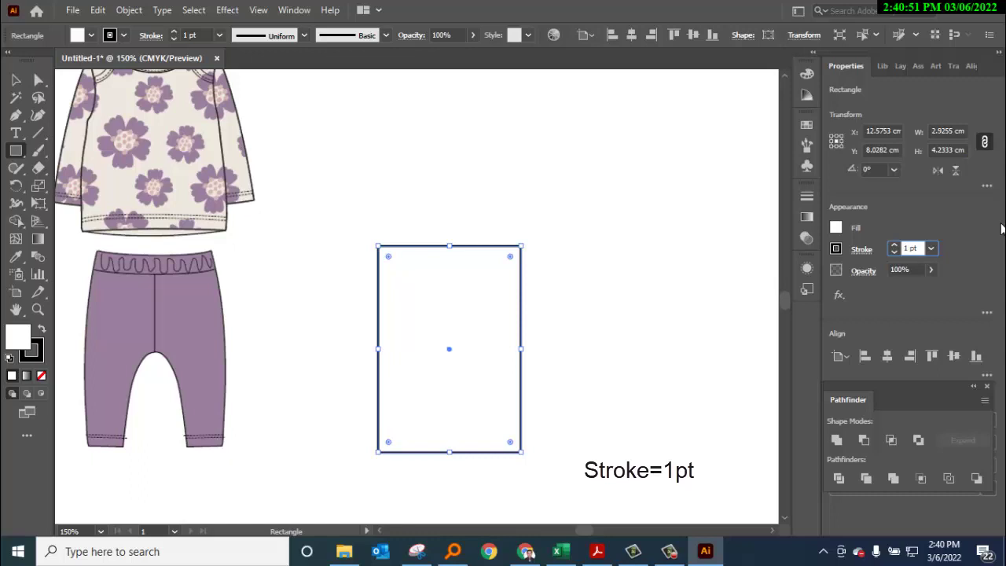
pyautogui.press('Return')
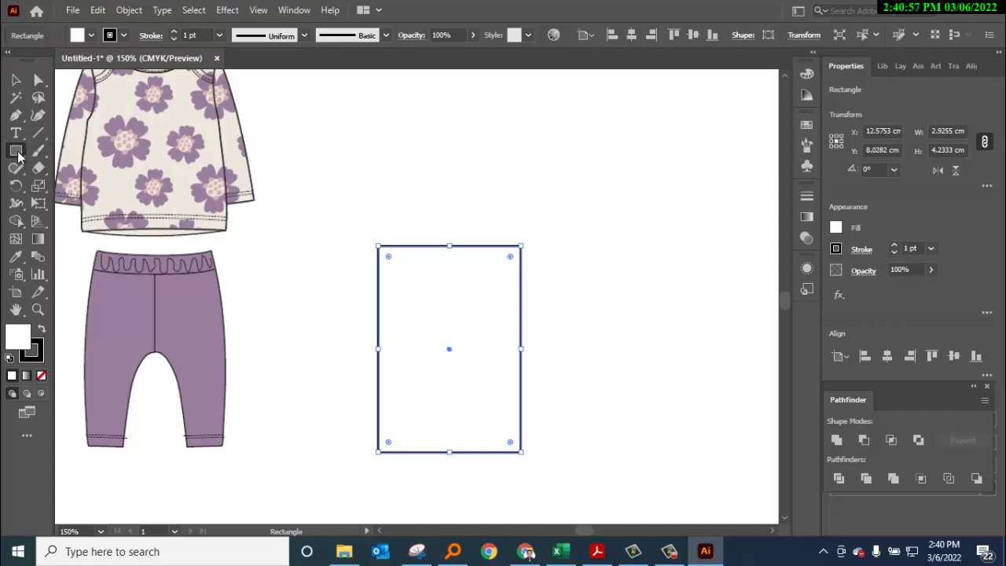
# - Draw a narrow ellipse, about 1.01 × 4.51 cm, overlapping the rectangle's bottom edge
pyautogui.moveTo(18, 154); pyautogui.dragTo(103, 190)
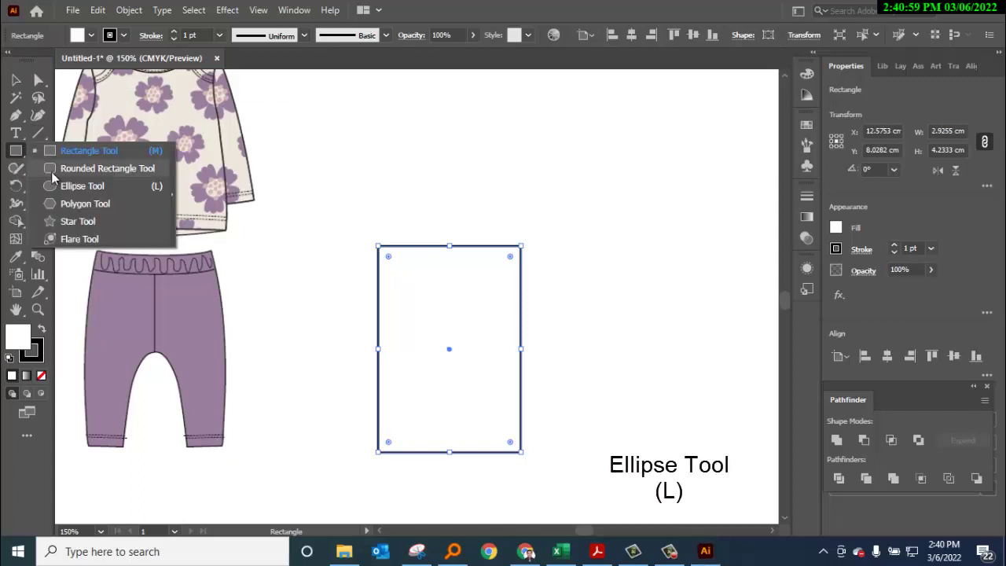
pyautogui.click(86, 190)
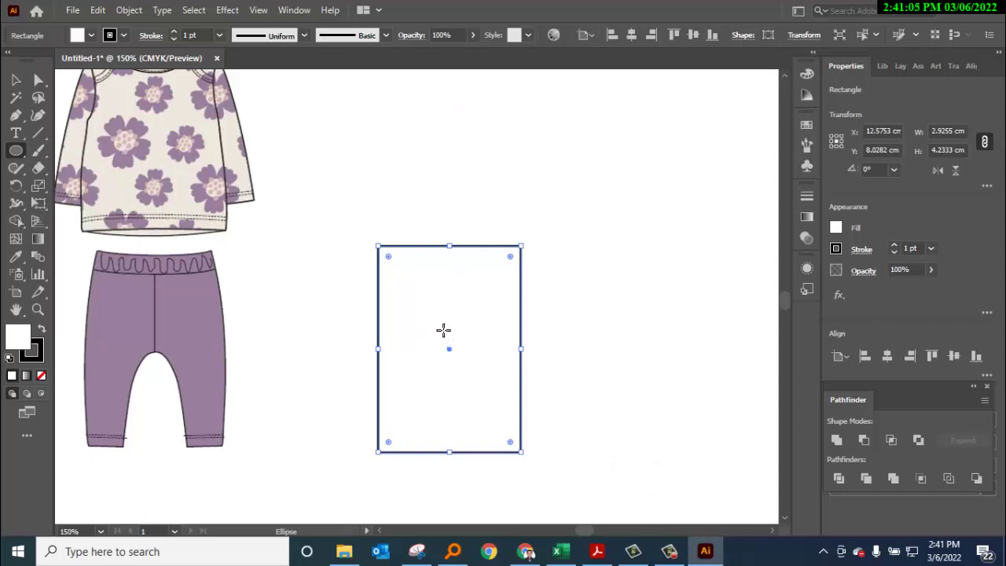
pyautogui.moveTo(441, 329); pyautogui.dragTo(488, 521)
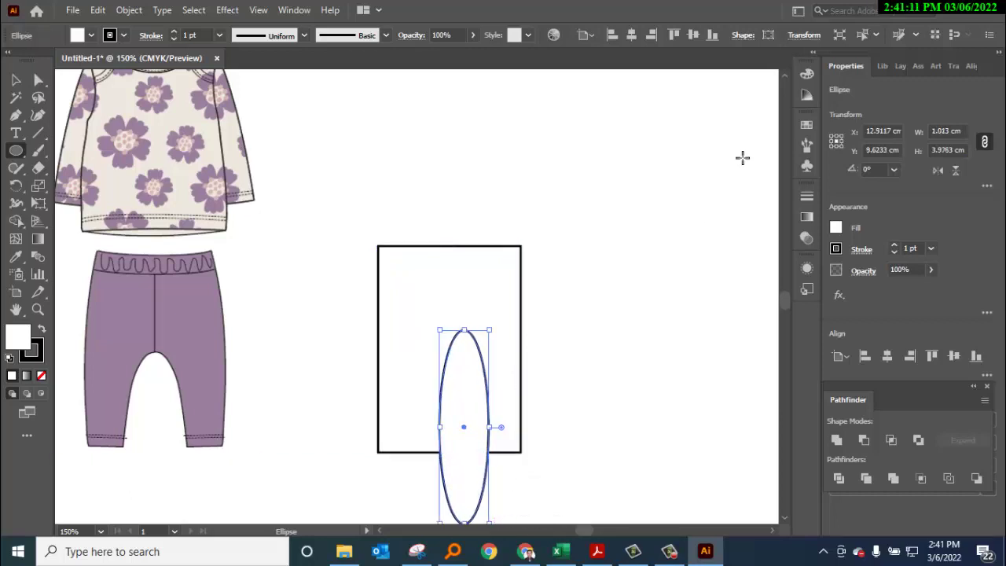
pyautogui.hotkey('shift', 'Down')
pyautogui.hotkey('shift', 'Down')
pyautogui.press('Left')
pyautogui.press('Left')
pyautogui.press('Left')
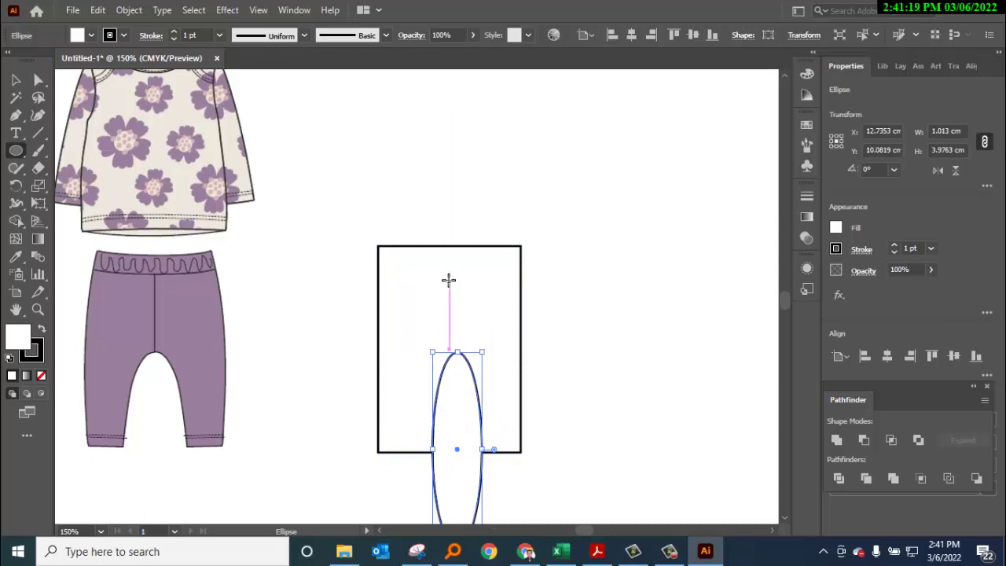
pyautogui.moveTo(457, 352)
pyautogui.mouseDown()
pyautogui.moveTo(465, 338)
pyautogui.moveTo(449, 326)
pyautogui.mouseUp()
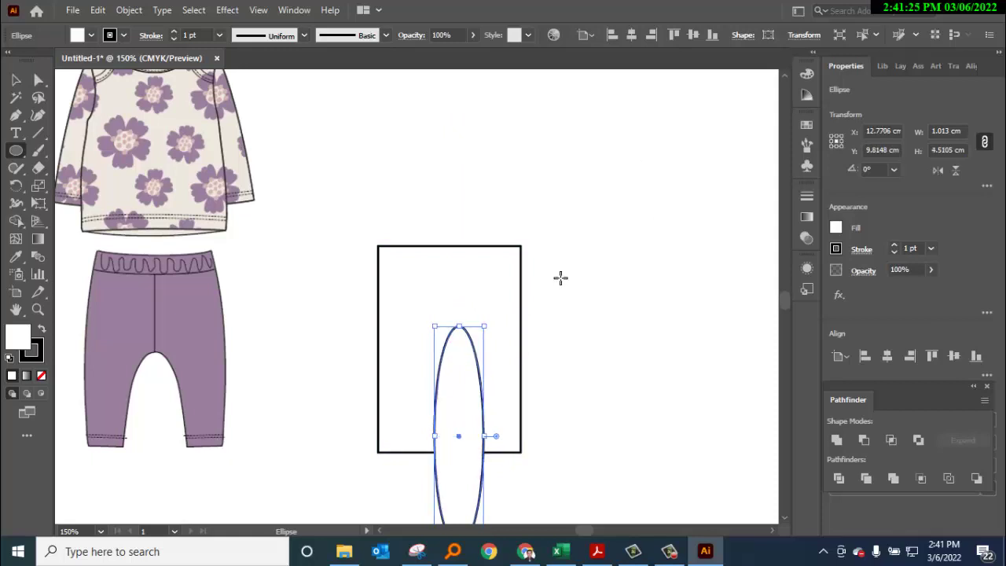
pyautogui.click(15, 79)
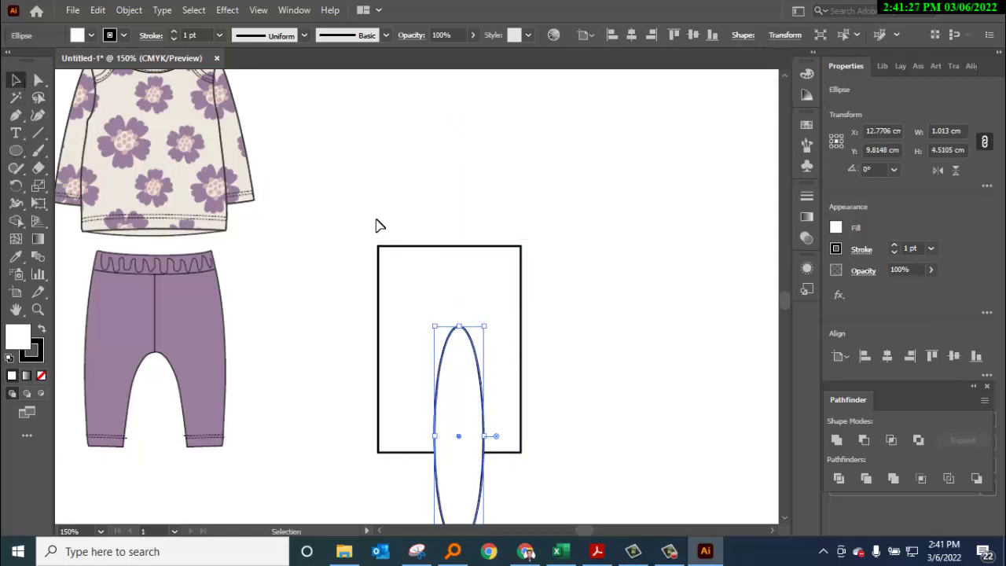
# - Select both shapes and center the ellipse horizontally on the rectangle
pyautogui.moveTo(334, 195)
pyautogui.mouseDown()
pyautogui.moveTo(503, 425)
pyautogui.moveTo(575, 490)
pyautogui.mouseUp()
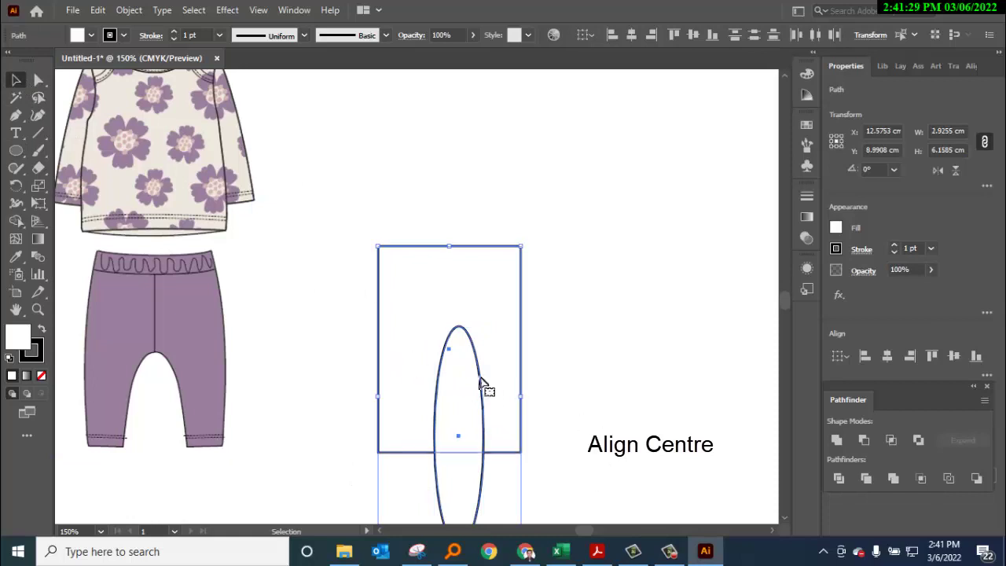
pyautogui.click(886, 357)
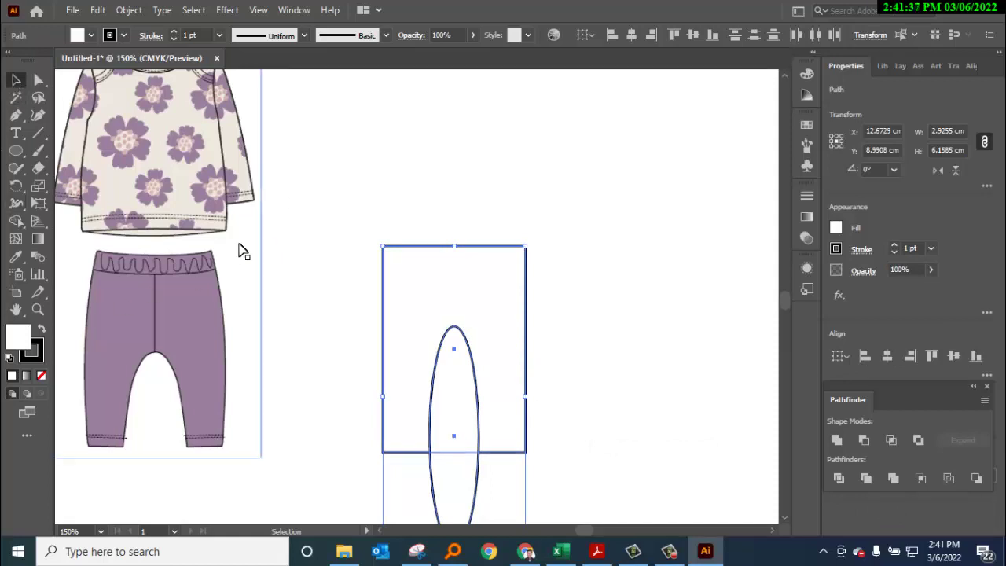
pyautogui.scroll(-2, 343, 247)
pyautogui.scroll(-2, 414, 228)
pyautogui.scroll(3, 341, 222)
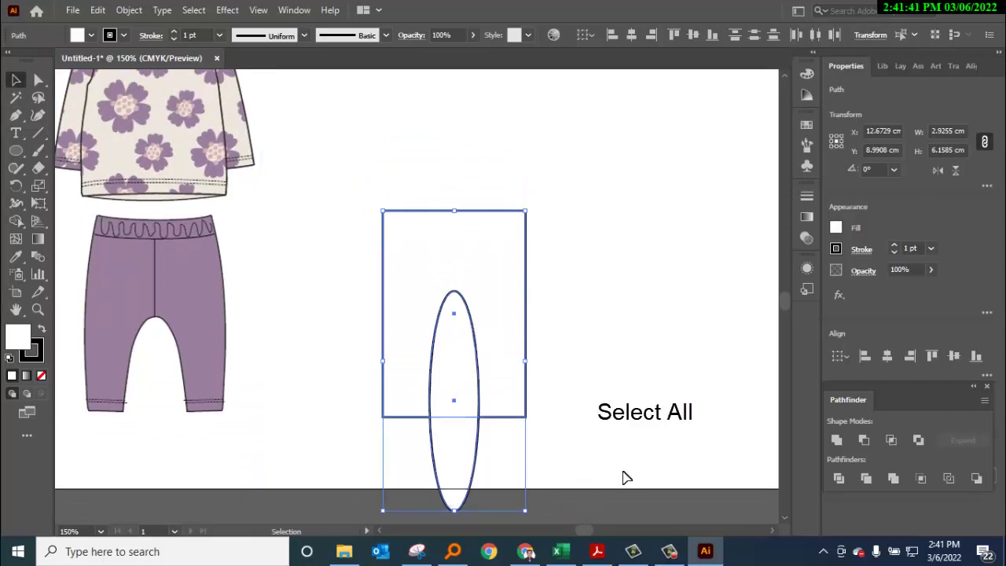
# - Split the overlapping rectangle and ellipse into separate pieces with Pathfinder Divide
pyautogui.click(839, 478)
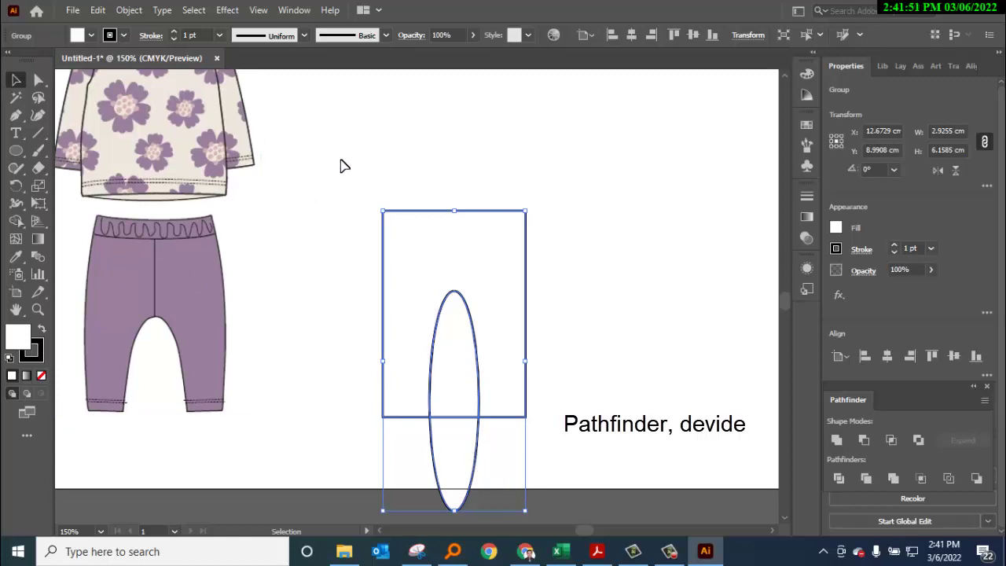
pyautogui.click(554, 343)
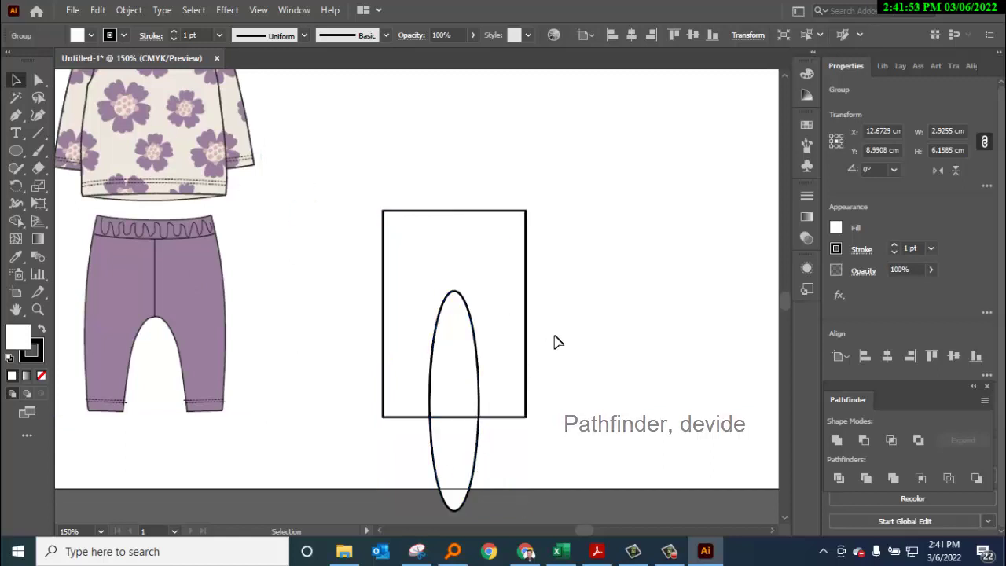
pyautogui.click(467, 462)
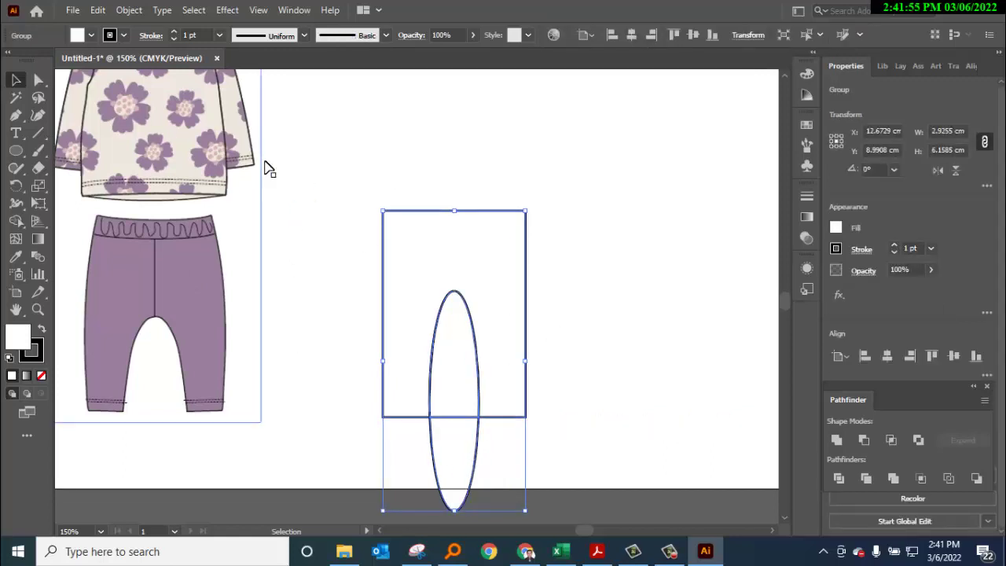
pyautogui.click(335, 174)
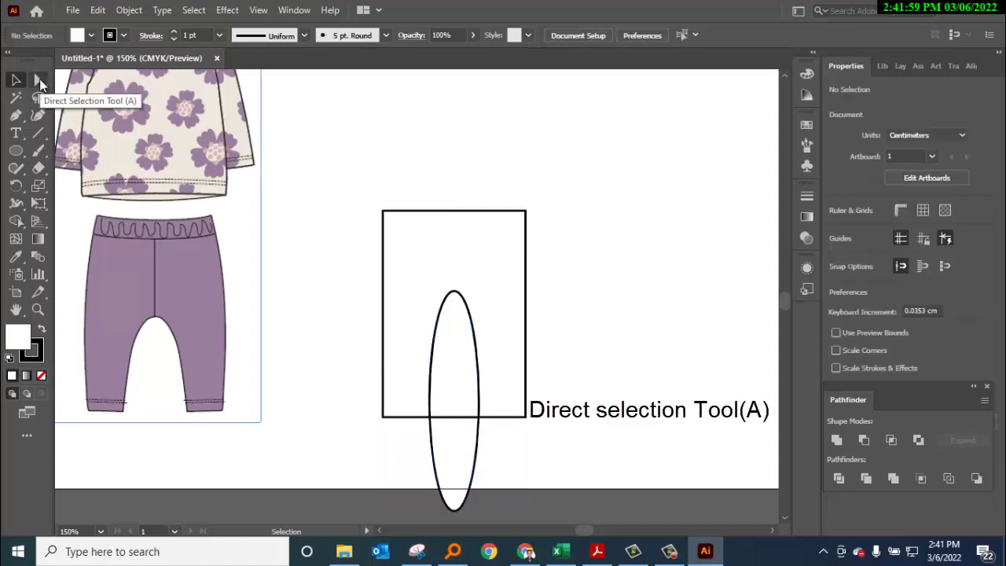
# - Delete the ellipse piece below the rectangle and the piece between the legs
pyautogui.click(39, 81)
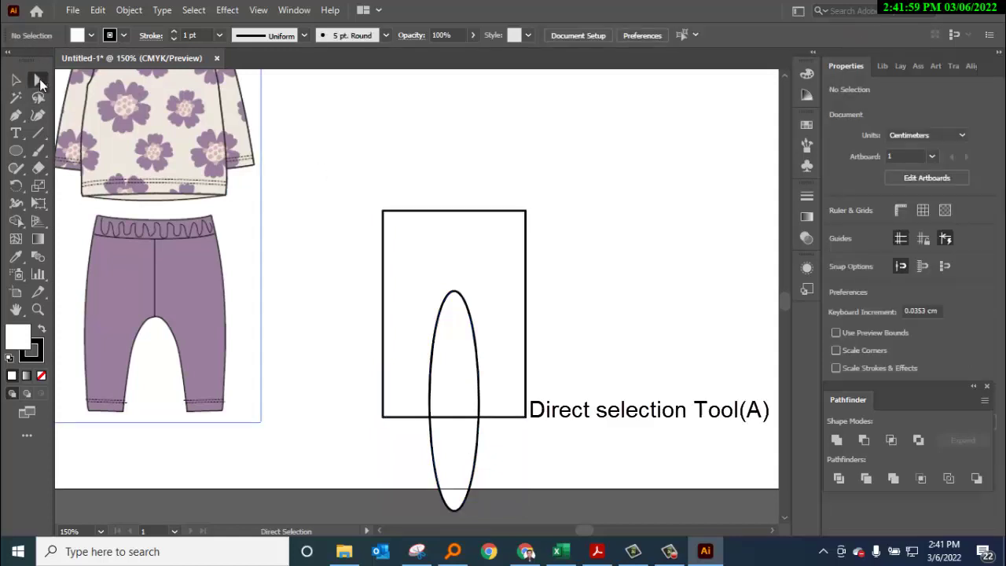
pyautogui.click(453, 451)
pyautogui.press('Delete')
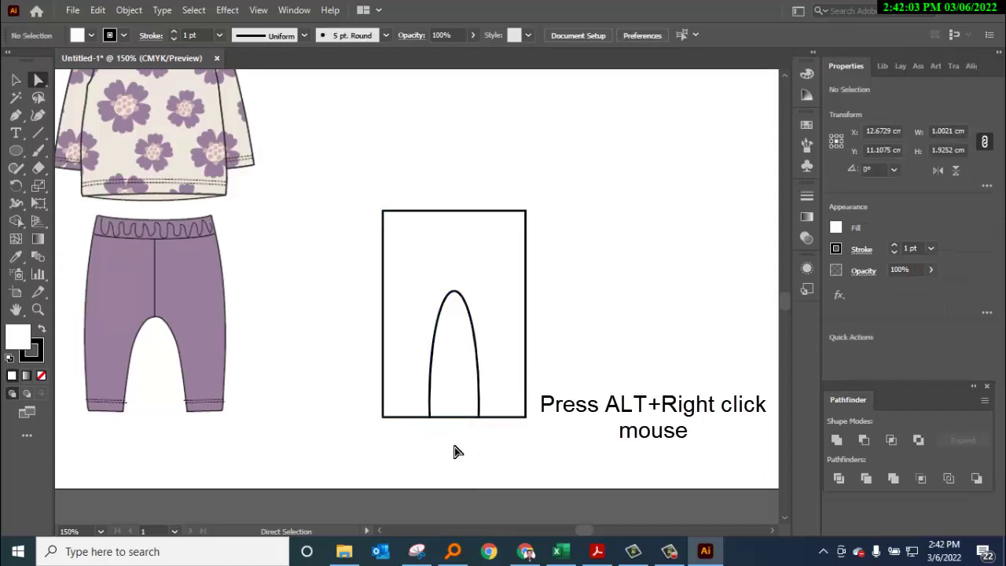
pyautogui.click(449, 367)
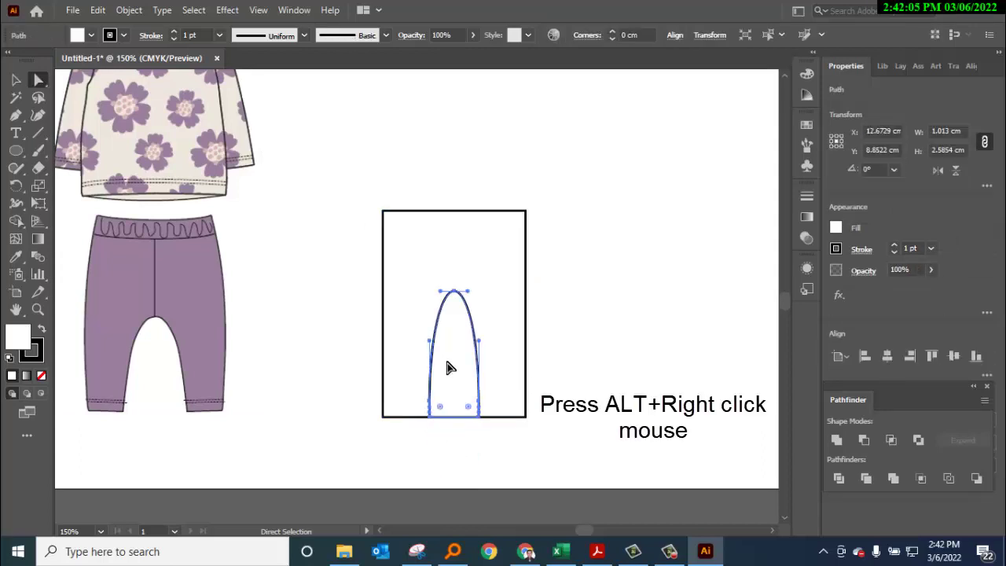
pyautogui.hotkey('ctrl', 'shift', 'a')
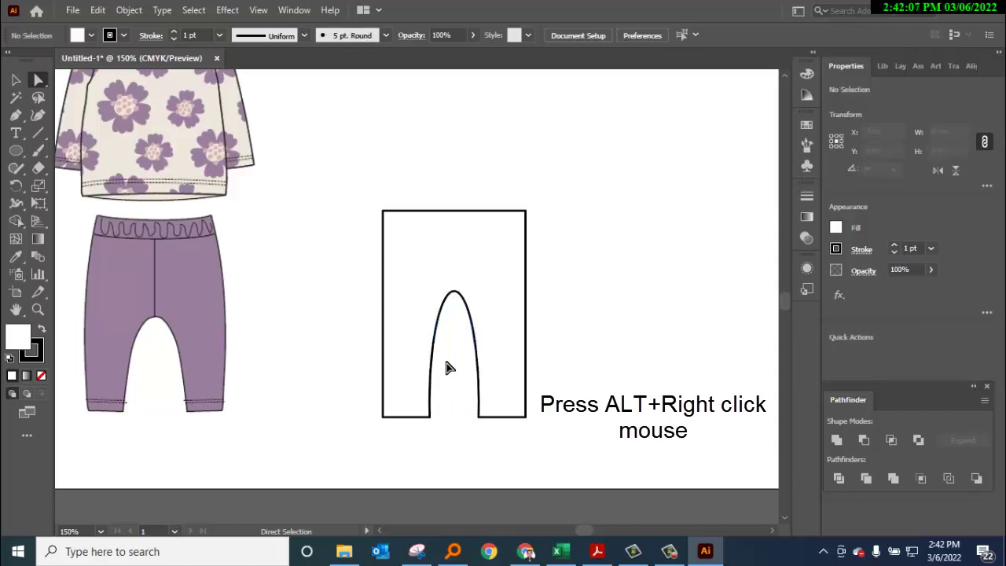
# - Move the pants outline slightly up and to the right
pyautogui.click(16, 80)
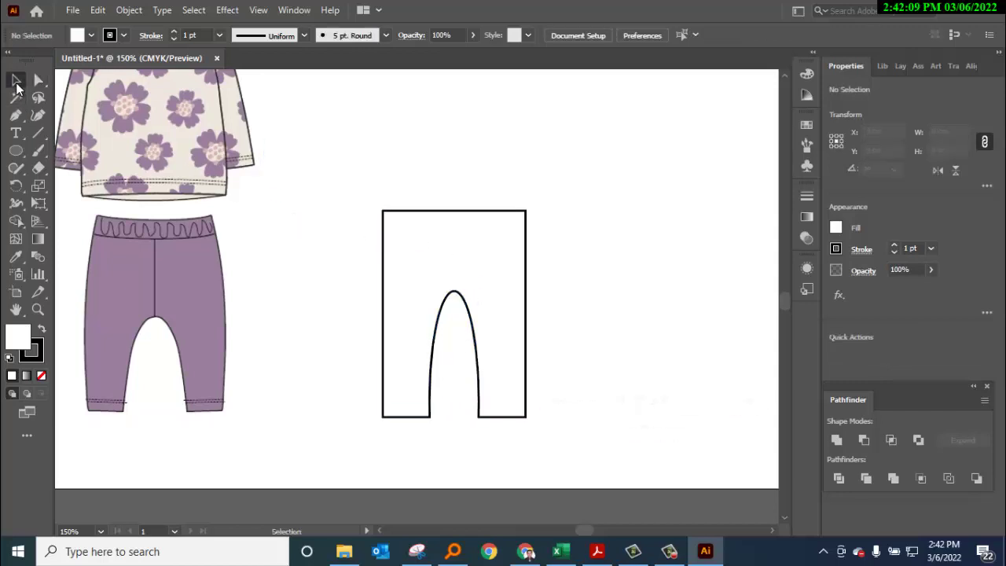
pyautogui.click(482, 313)
pyautogui.moveTo(497, 277); pyautogui.dragTo(501, 258)
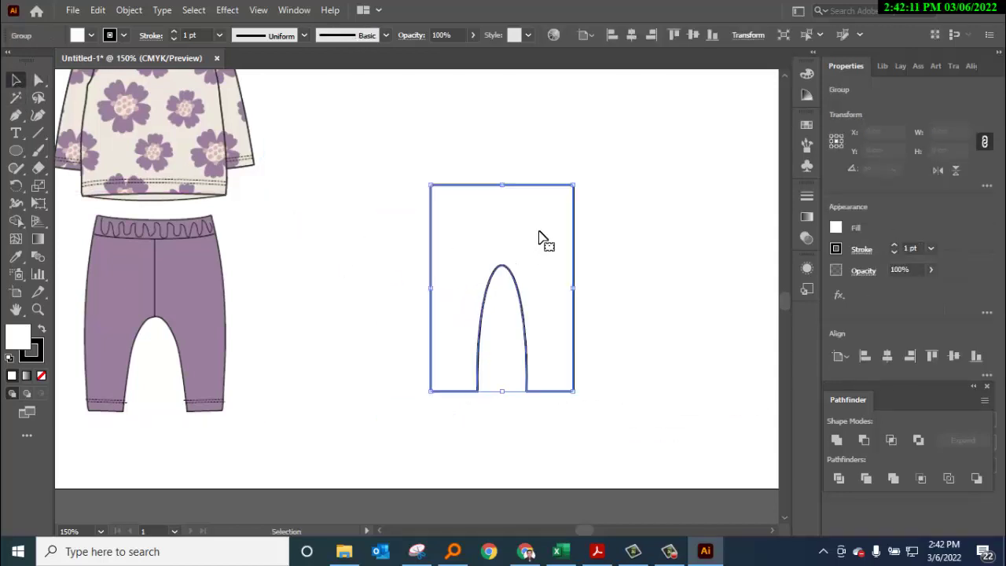
pyautogui.click(595, 274)
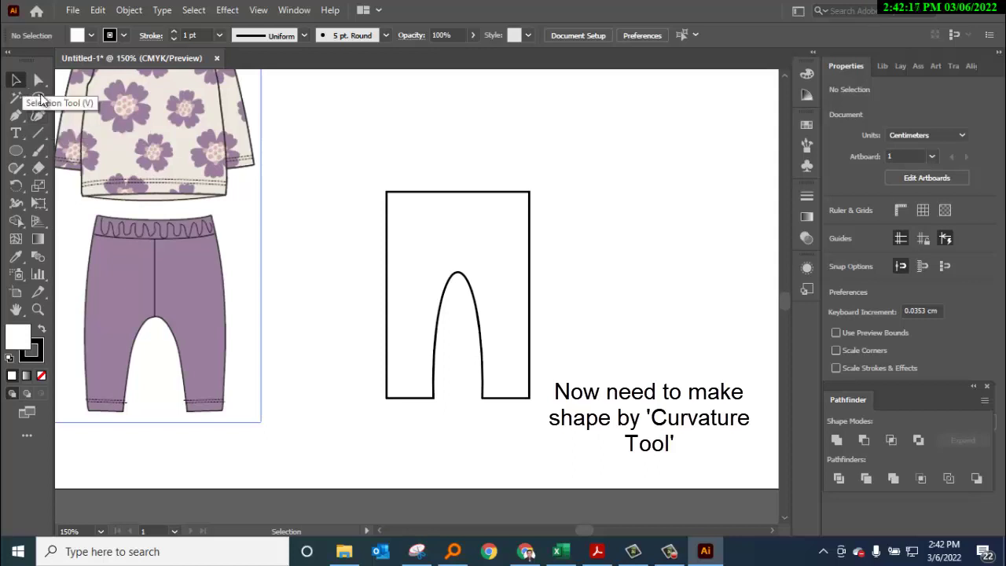
# - Zoom in and bow the pants' left outer edge into a curve
pyautogui.click(441, 213)
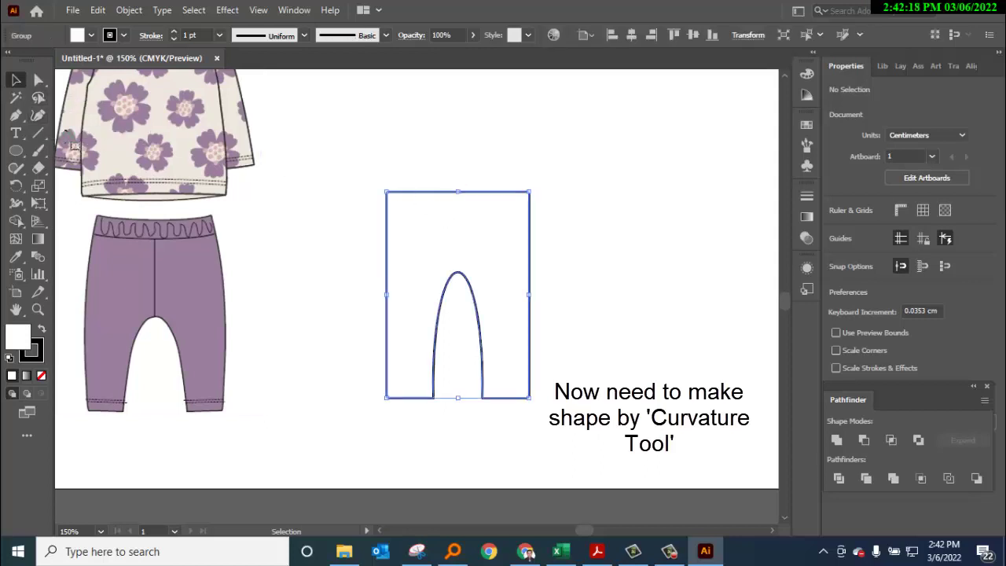
pyautogui.click(40, 116)
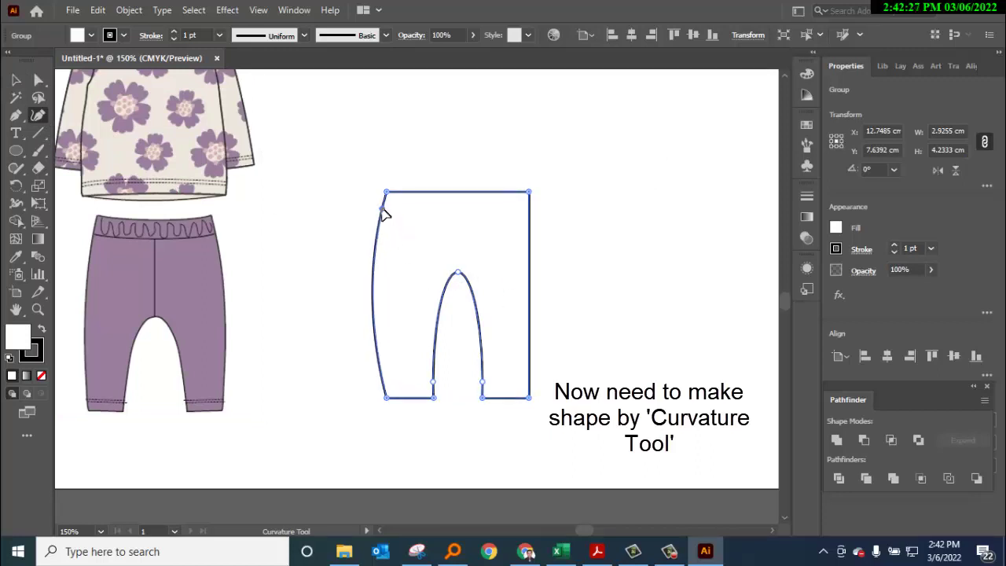
pyautogui.click(386, 208)
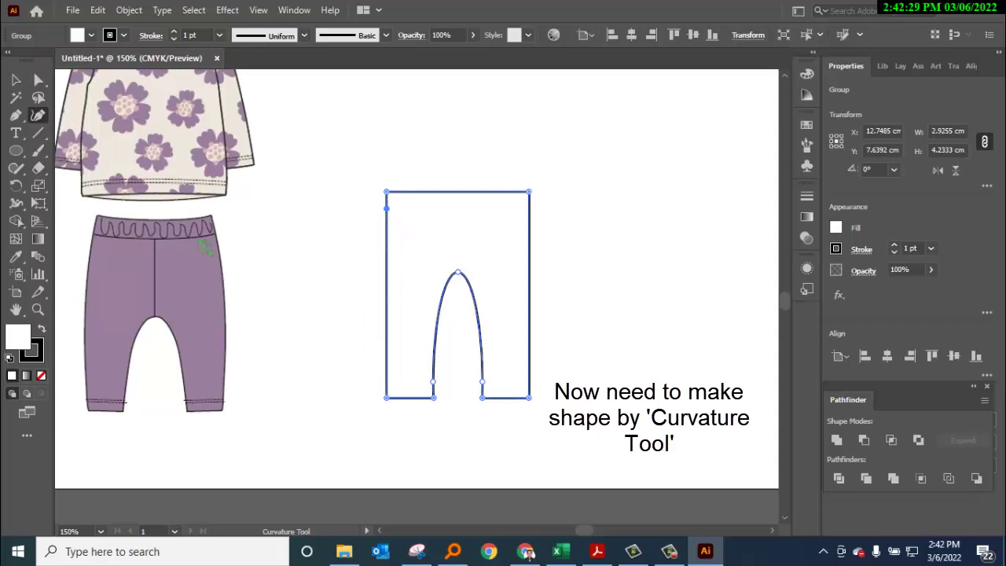
pyautogui.click(37, 309)
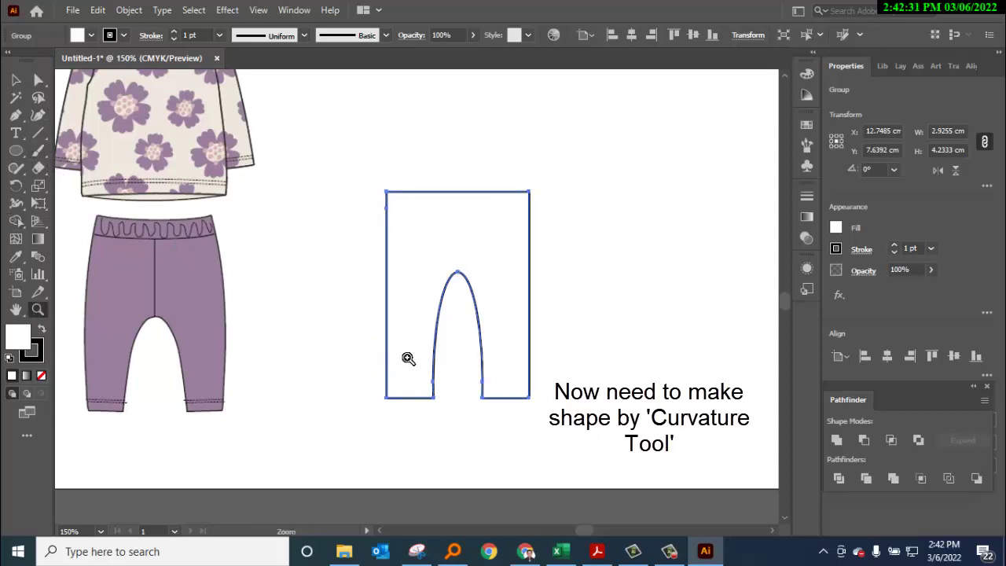
pyautogui.moveTo(409, 359); pyautogui.dragTo(557, 330)
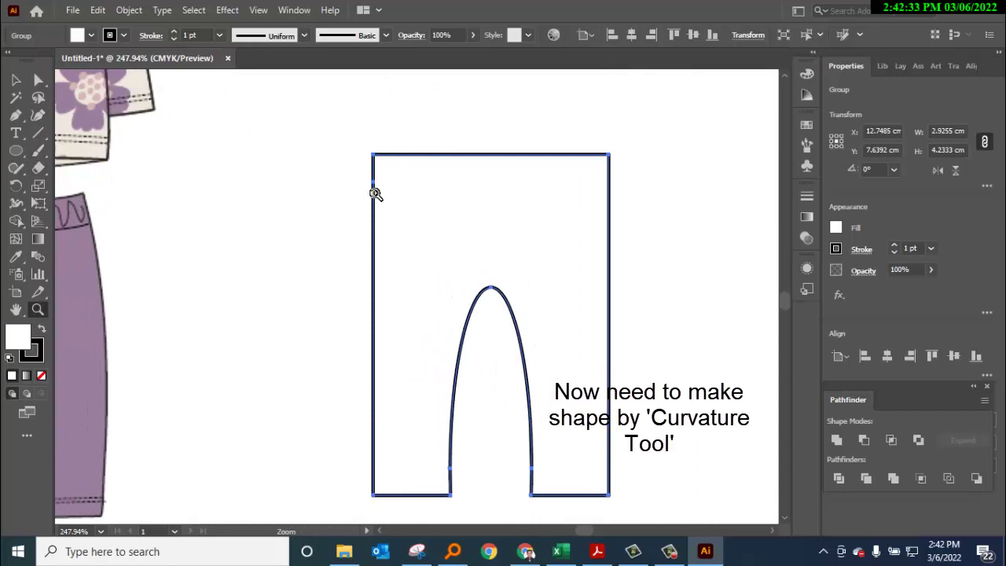
pyautogui.click(37, 116)
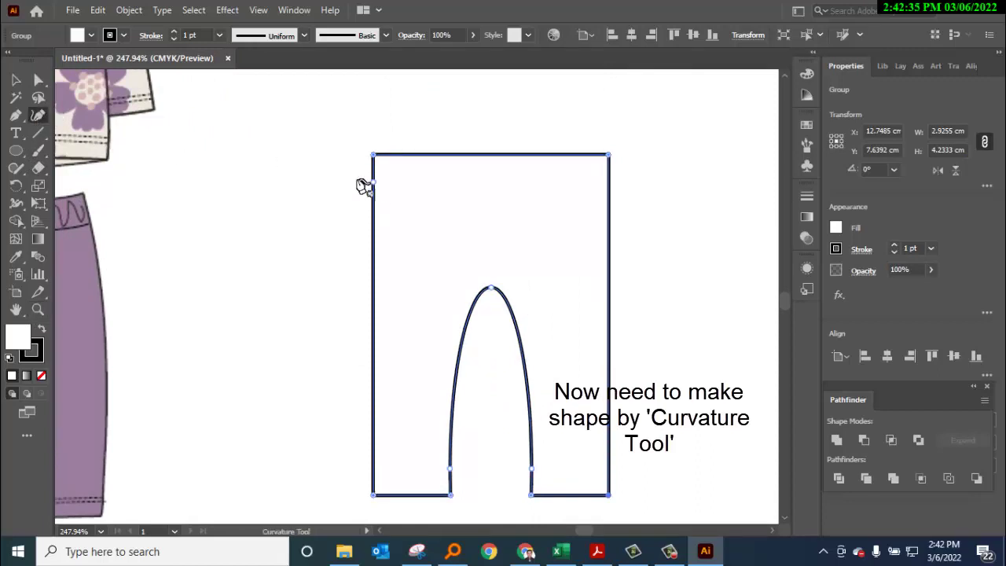
pyautogui.moveTo(374, 184); pyautogui.dragTo(374, 182)
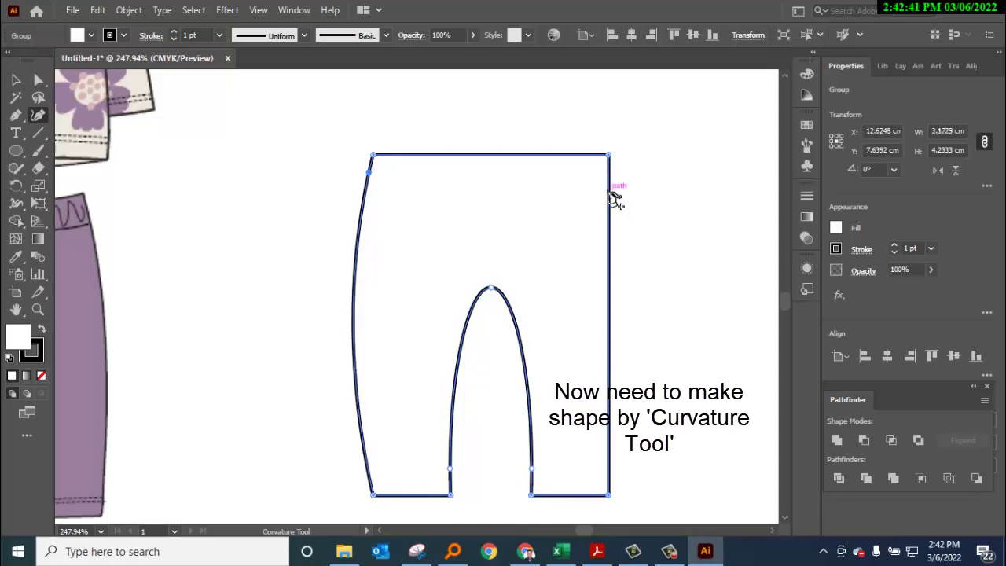
# - Curve the right outer edge and refine both lower edges so the legs taper to the hems
pyautogui.moveTo(610, 216); pyautogui.dragTo(616, 174)
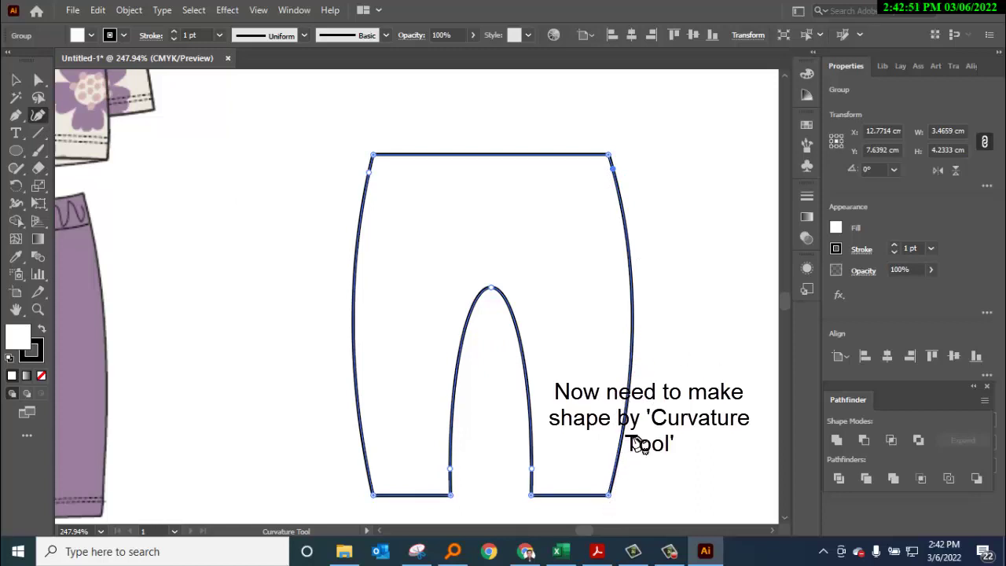
pyautogui.moveTo(629, 428)
pyautogui.mouseDown()
pyautogui.moveTo(616, 431)
pyautogui.moveTo(627, 426)
pyautogui.mouseUp()
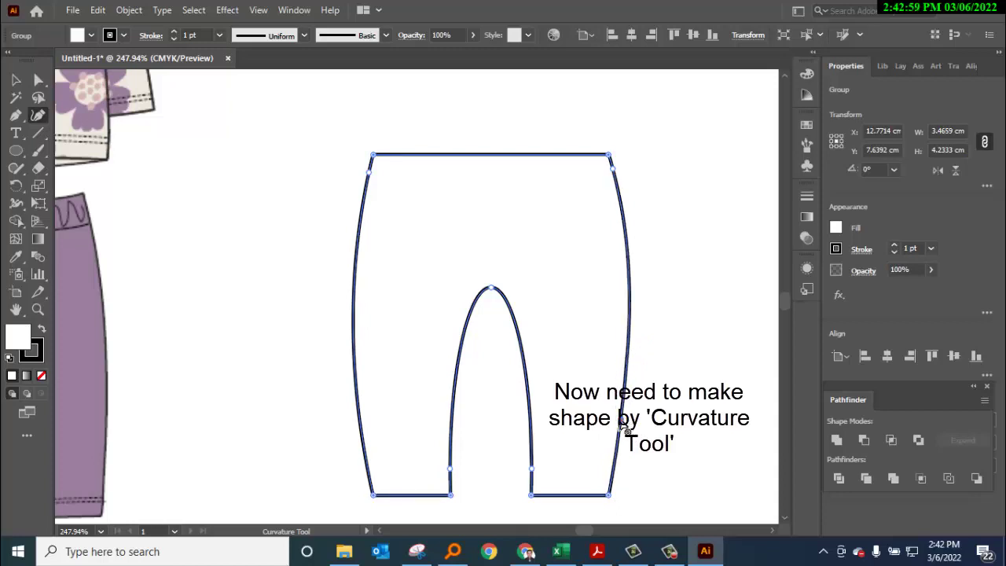
pyautogui.click(366, 415)
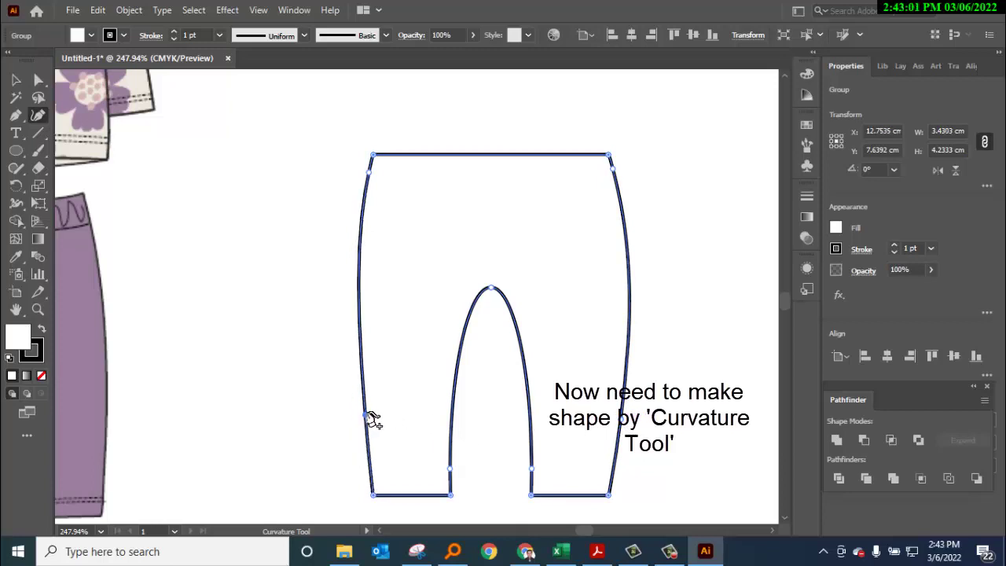
pyautogui.moveTo(367, 416); pyautogui.dragTo(370, 415)
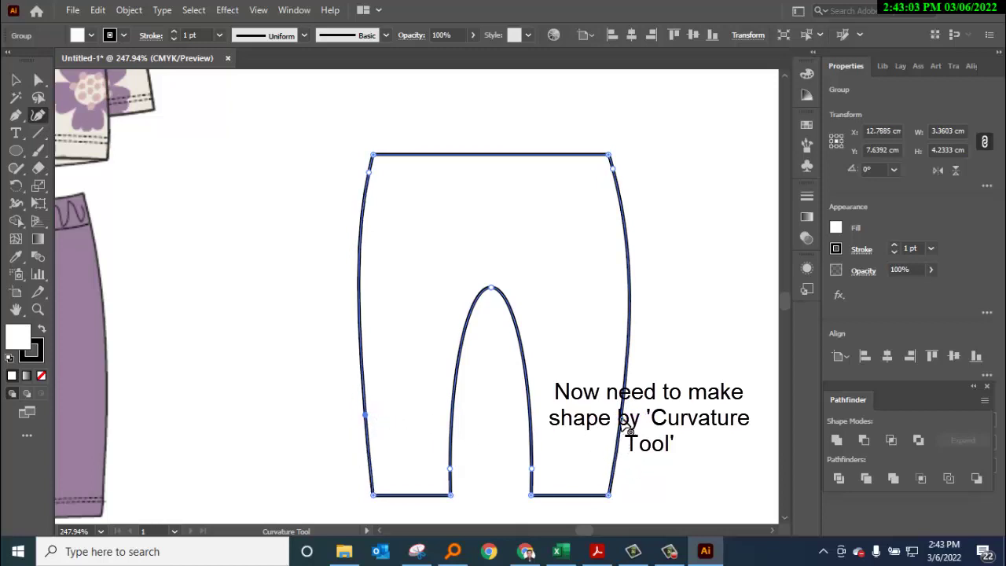
pyautogui.moveTo(629, 429); pyautogui.dragTo(618, 419)
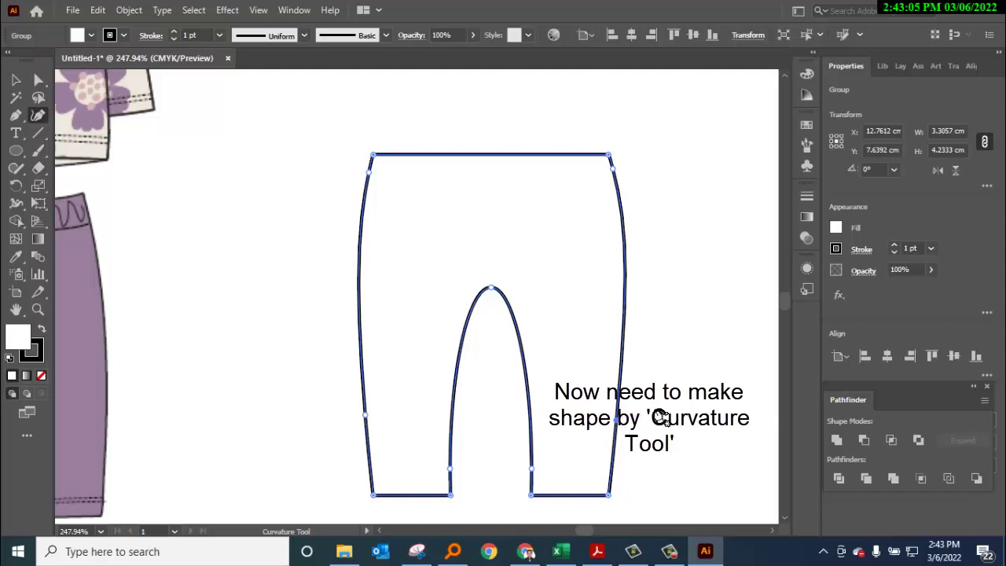
pyautogui.scroll(-1, 672, 396)
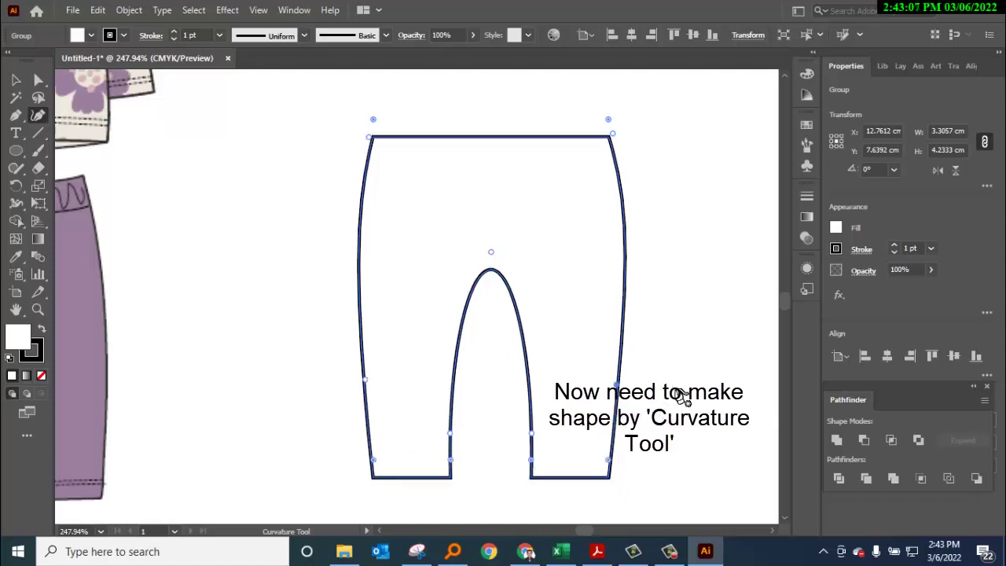
pyautogui.scroll(-2, 672, 396)
pyautogui.scroll(3, 676, 396)
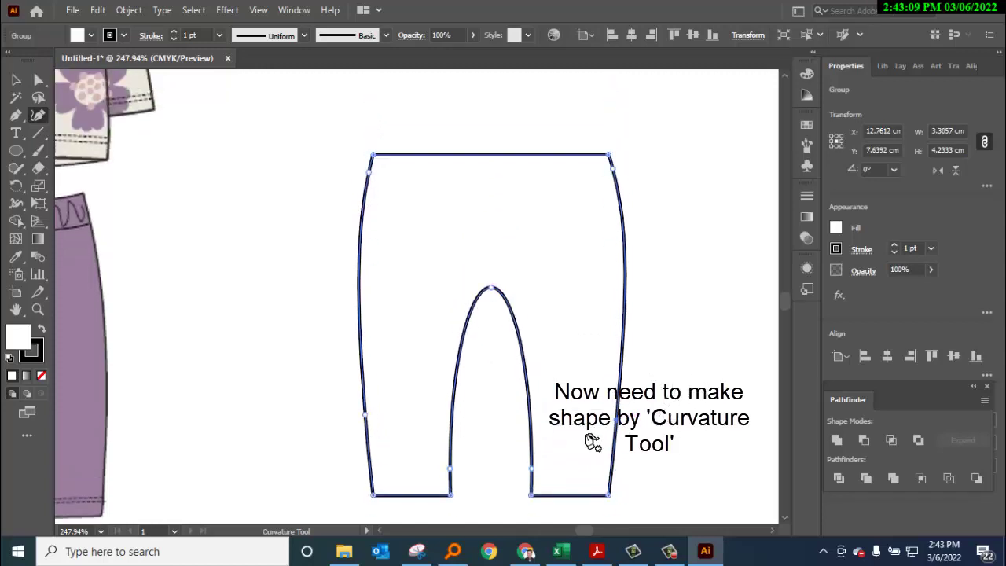
pyautogui.scroll(-1, 648, 445)
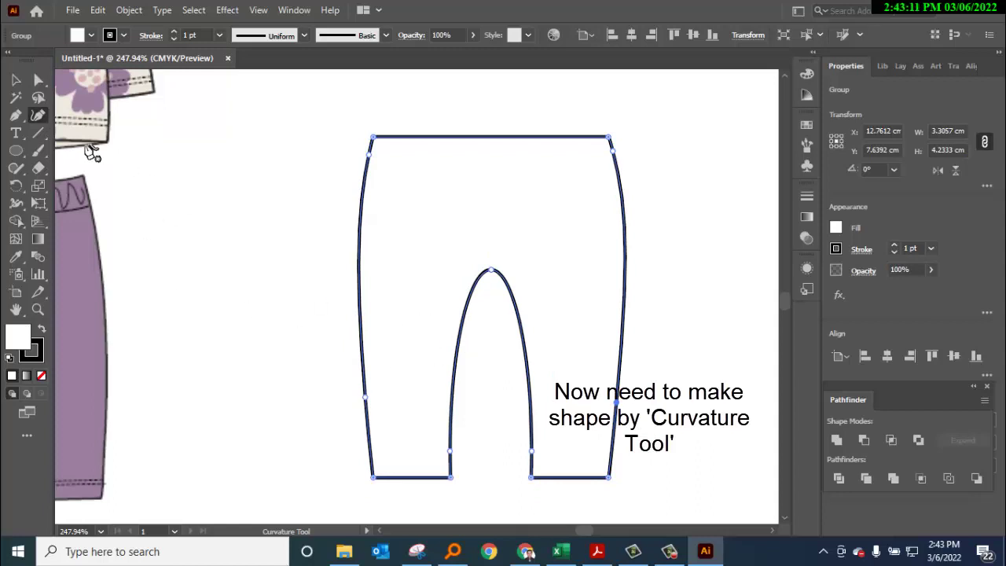
pyautogui.click(38, 80)
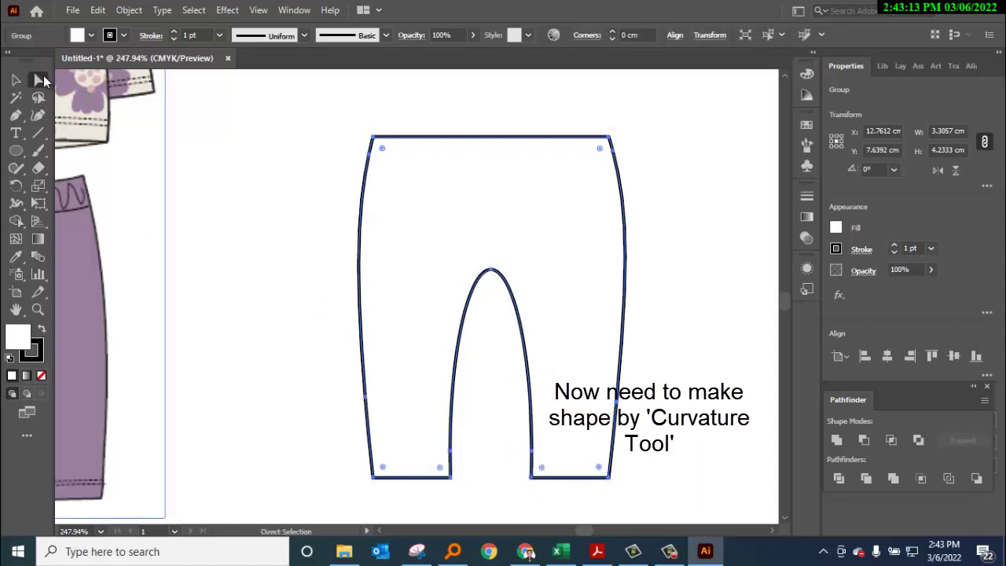
# - Nudge the inner leg hem points outward to widen the crotch opening at the hem
pyautogui.click(354, 393)
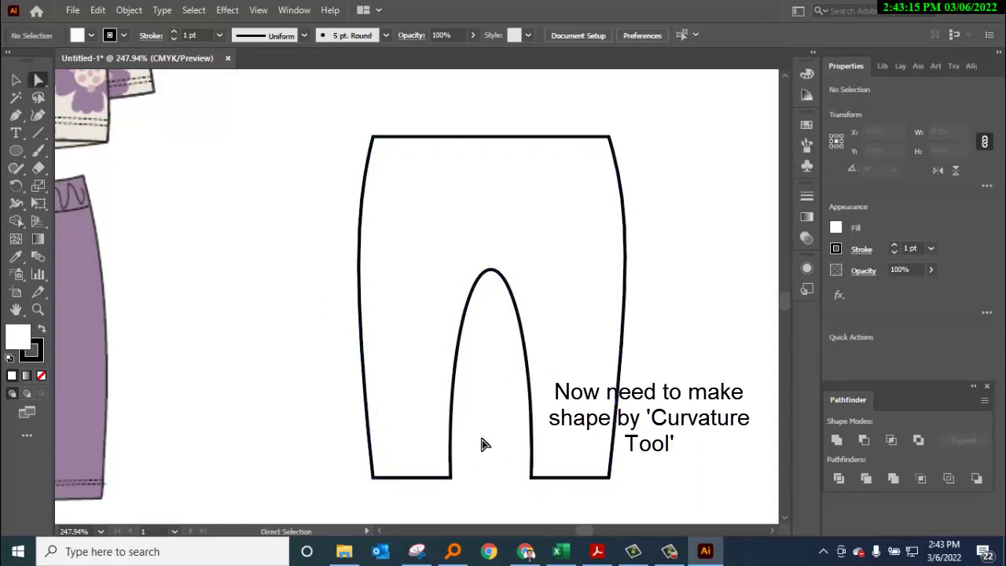
pyautogui.moveTo(440, 500); pyautogui.dragTo(436, 498)
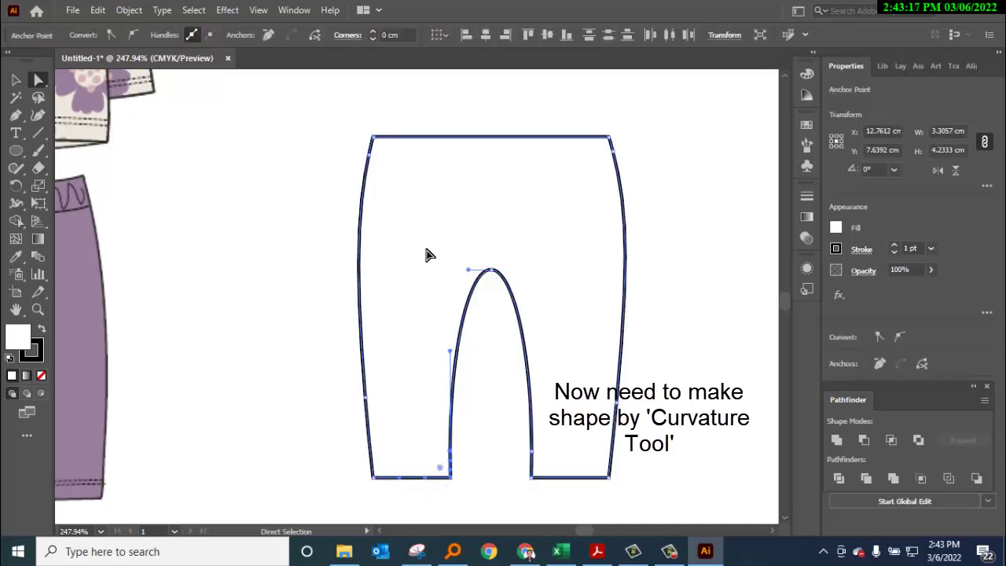
pyautogui.press('Left')
pyautogui.press('Left')
pyautogui.press('Left')
pyautogui.press('Left')
pyautogui.press('Left')
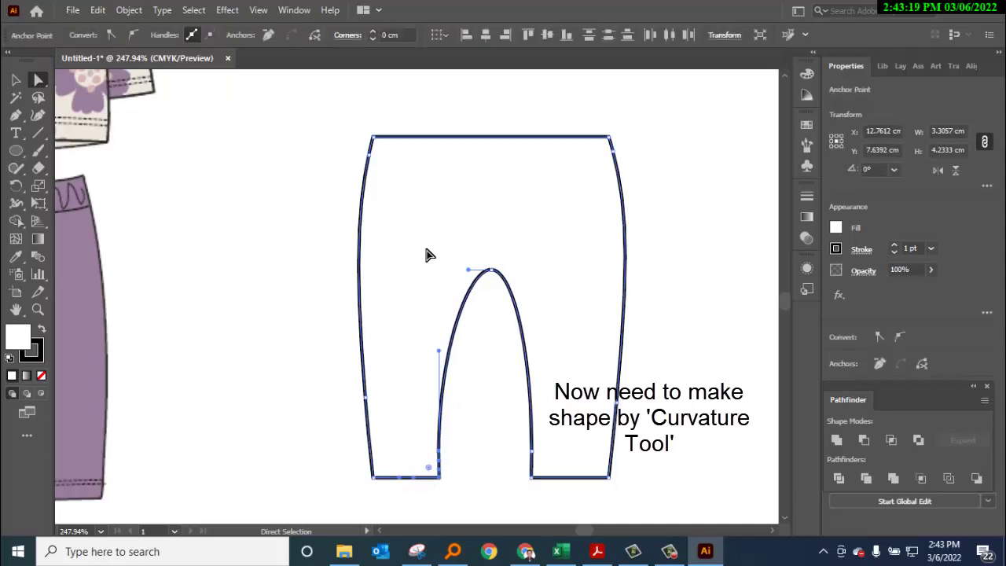
pyautogui.press('Down')
pyautogui.press('Down')
pyautogui.press('Left')
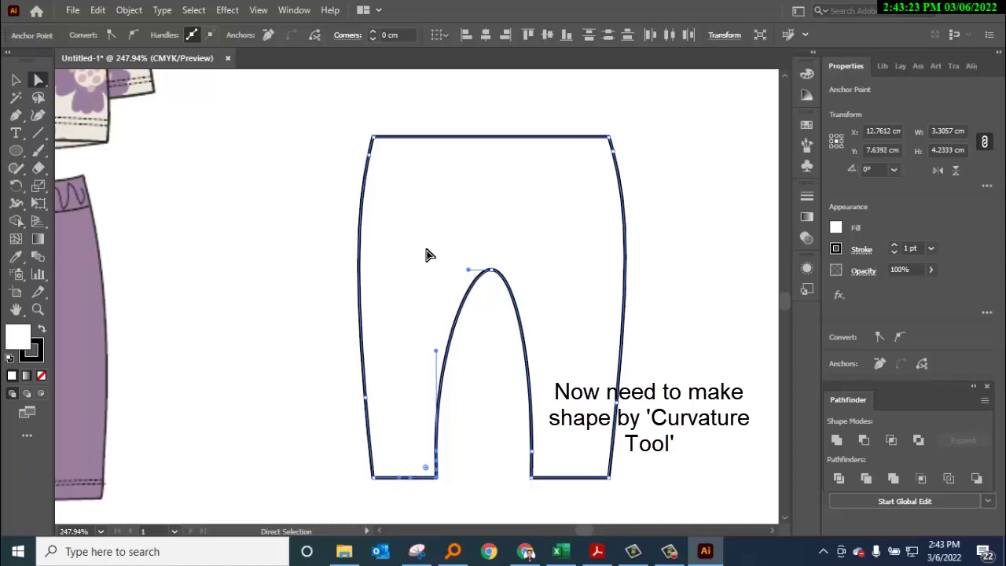
pyautogui.press('Left')
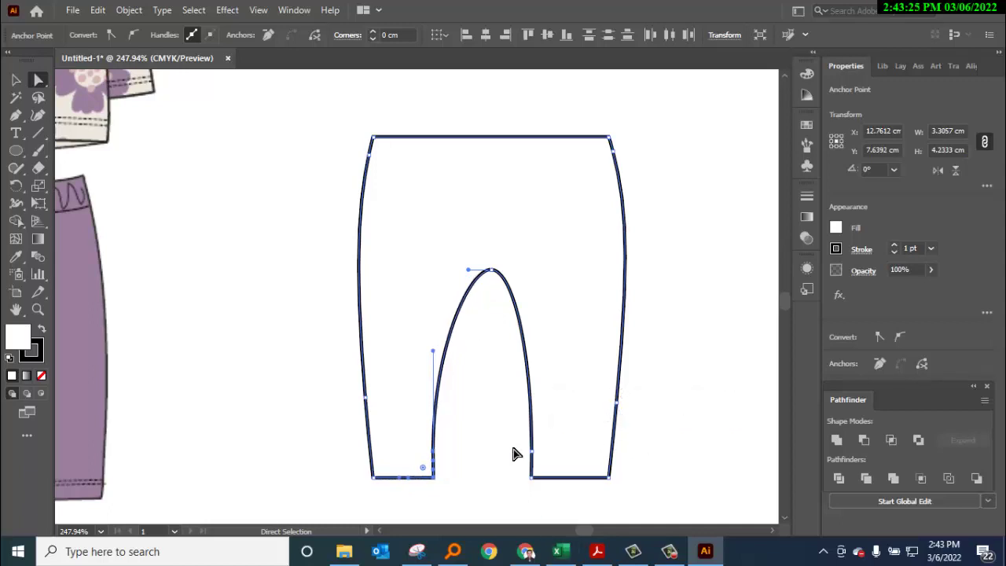
pyautogui.moveTo(555, 499); pyautogui.dragTo(554, 498)
pyautogui.press('Right')
pyautogui.press('Right')
pyautogui.press('Right')
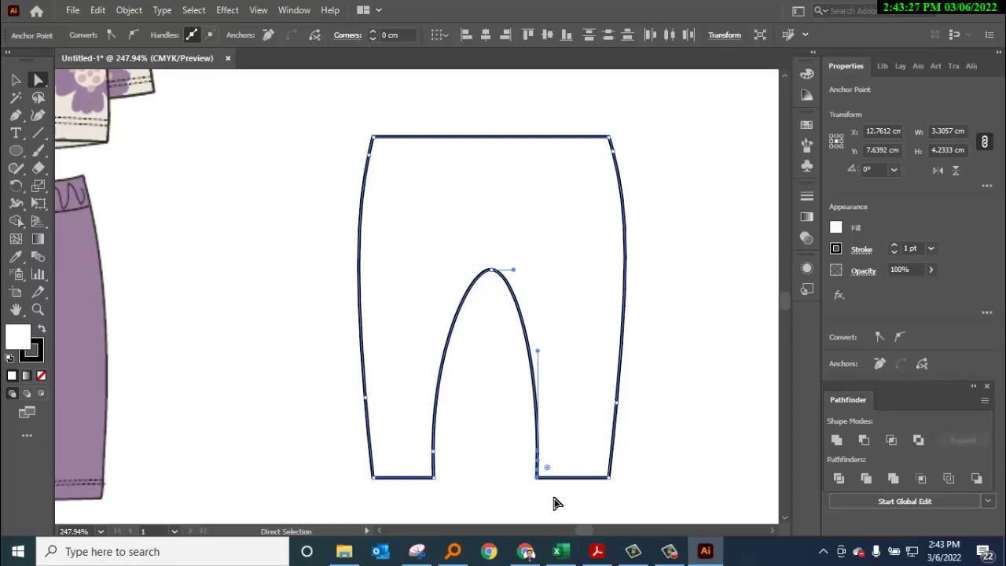
pyautogui.press('Right')
pyautogui.press('Right')
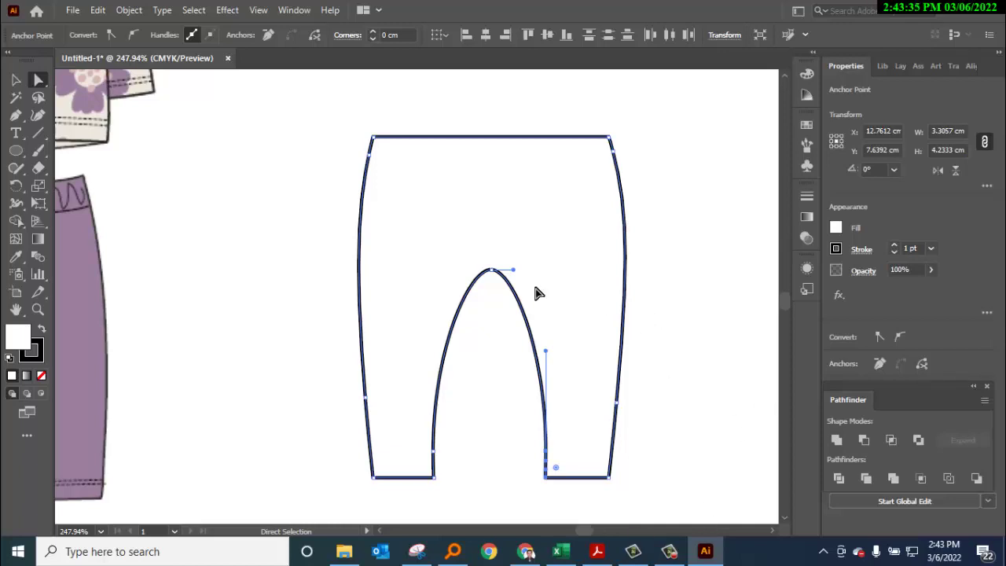
# - Scale the whole pants outline narrower
pyautogui.click(16, 79)
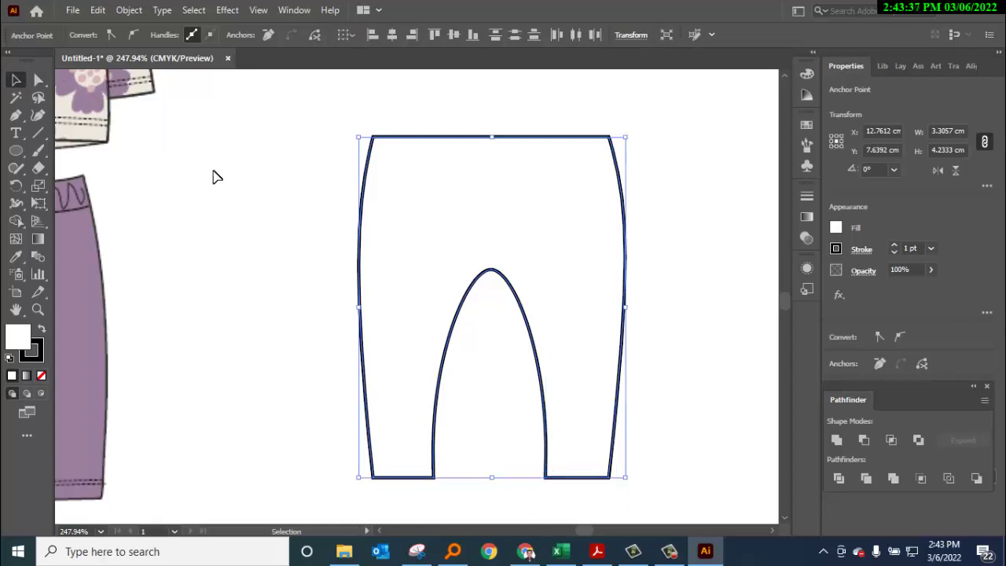
pyautogui.moveTo(262, 99); pyautogui.dragTo(665, 503)
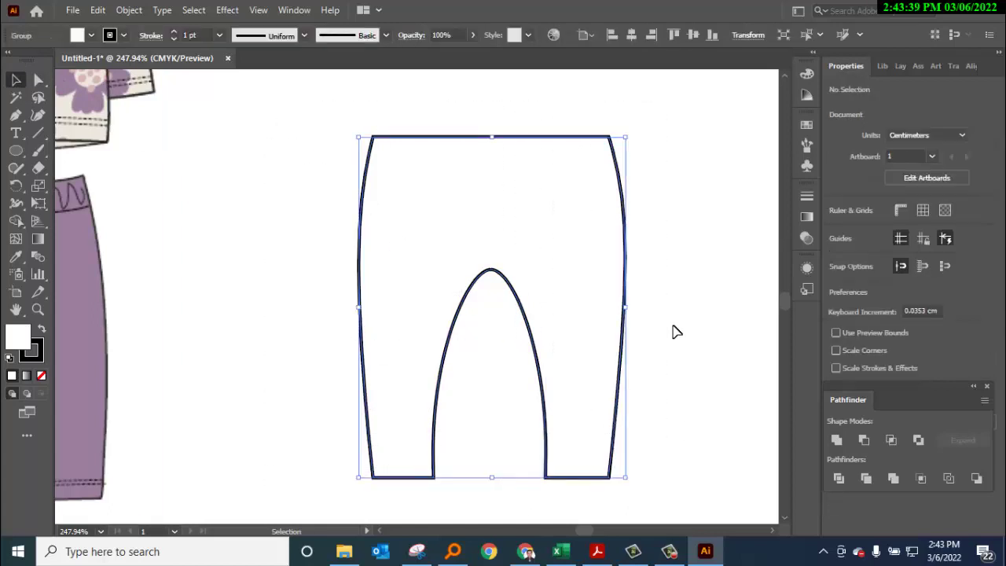
pyautogui.moveTo(626, 307); pyautogui.dragTo(601, 307)
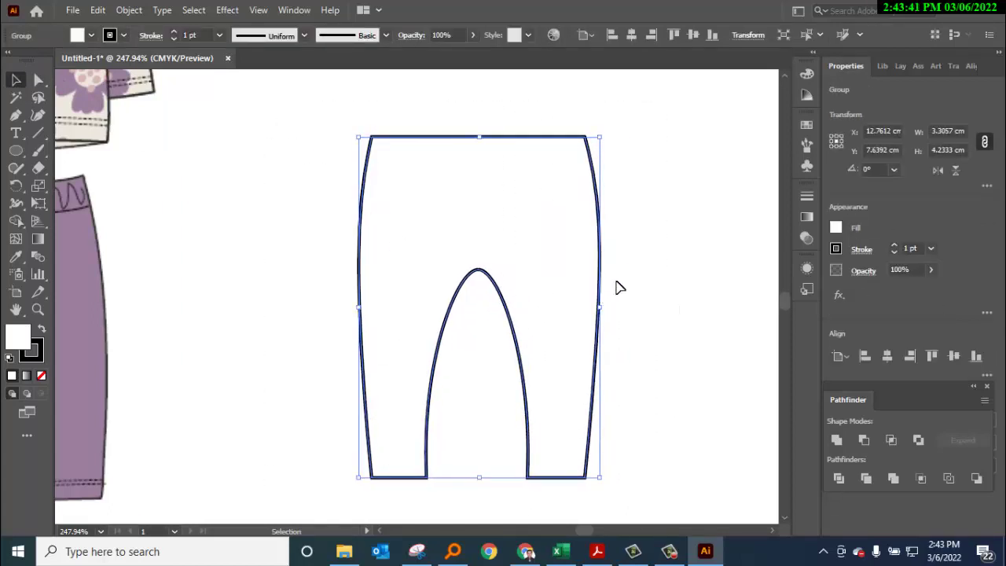
pyautogui.click(629, 272)
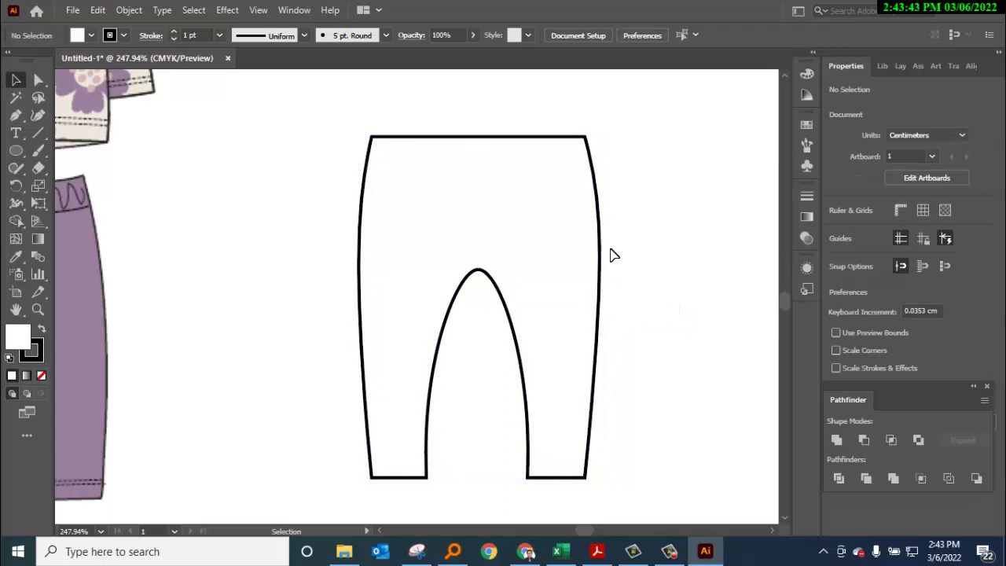
# - Draw a straight waistband seam line across the top of the pants
pyautogui.click(39, 133)
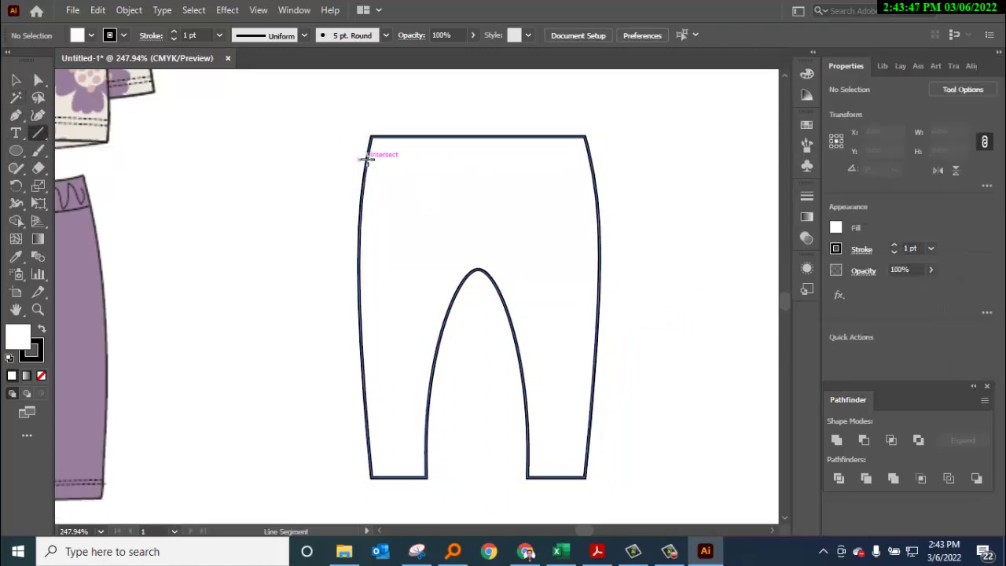
pyautogui.moveTo(366, 160); pyautogui.dragTo(575, 163)
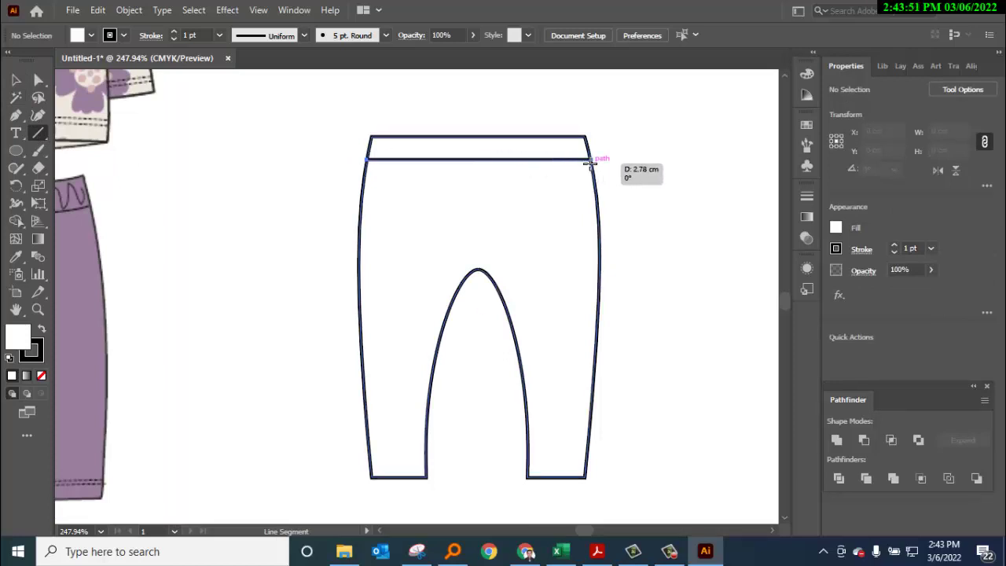
pyautogui.moveTo(576, 162); pyautogui.dragTo(589, 159)
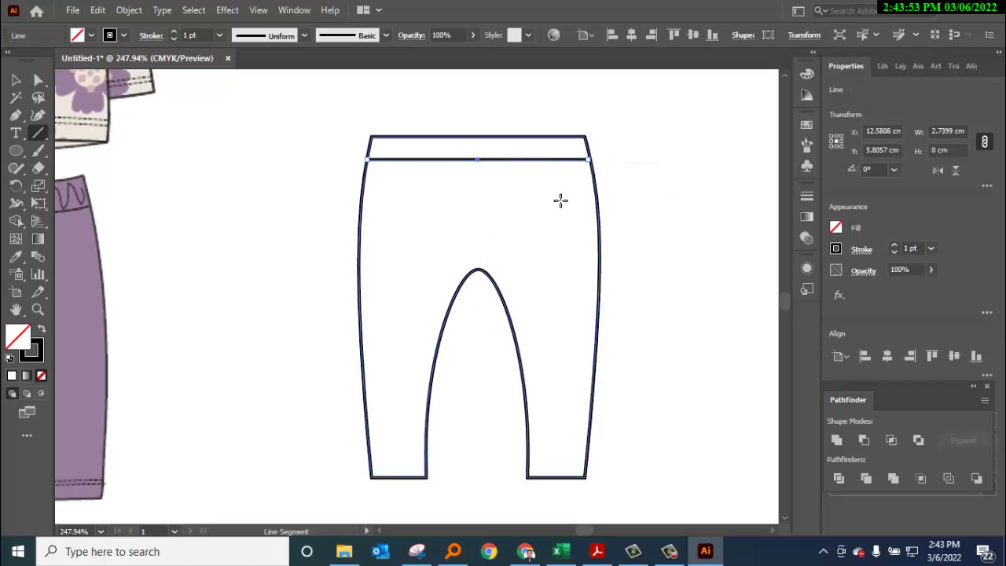
pyautogui.press('v')
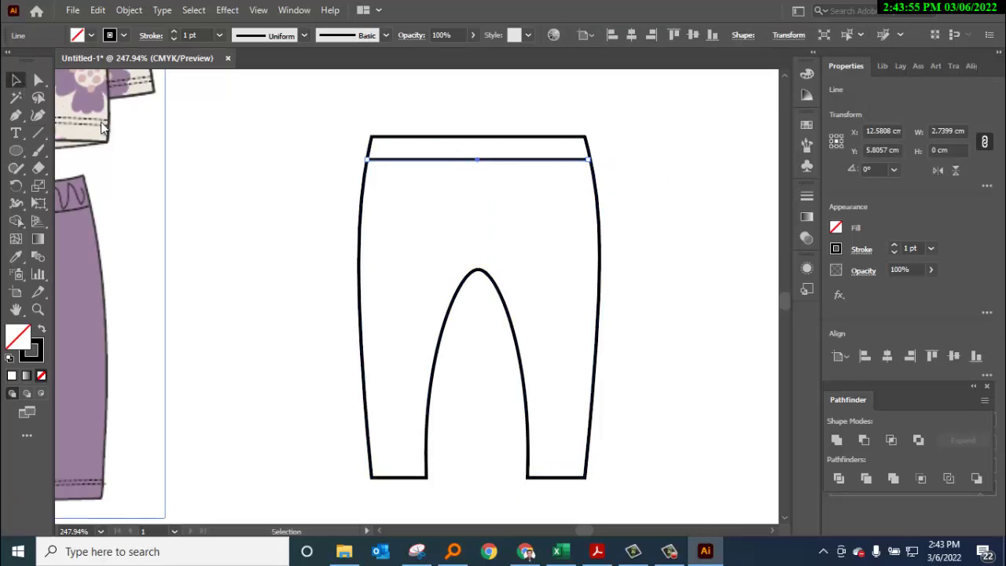
pyautogui.click(288, 130)
# - Bow the waistband seam line downward into a gentle curve
pyautogui.click(38, 115)
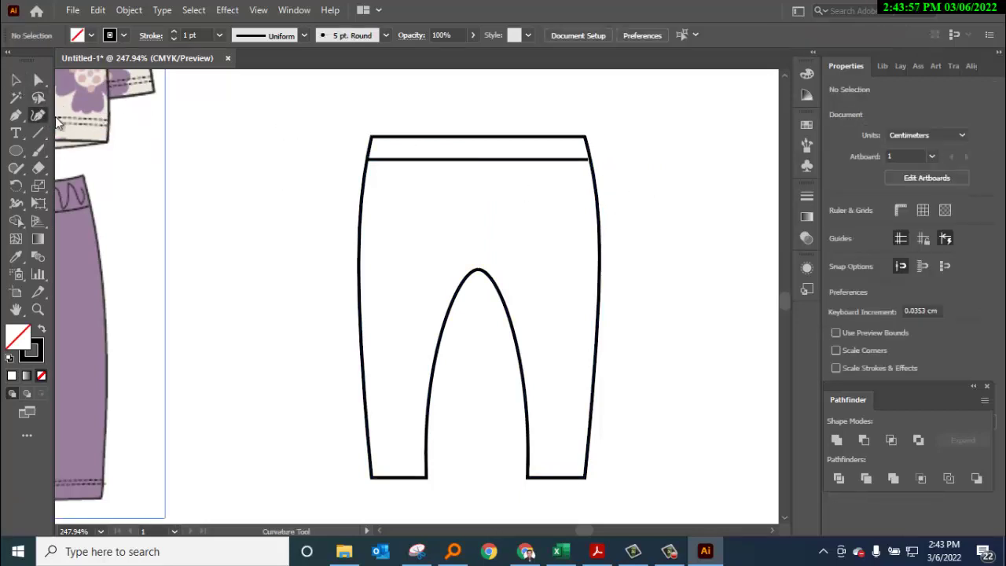
pyautogui.click(476, 139)
pyautogui.moveTo(475, 139); pyautogui.dragTo(477, 167)
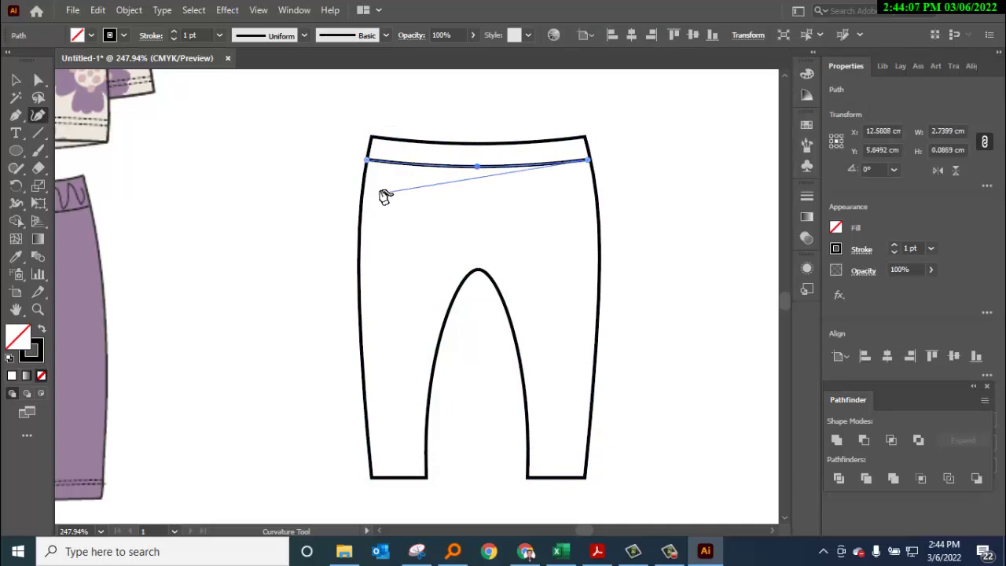
pyautogui.click(16, 80)
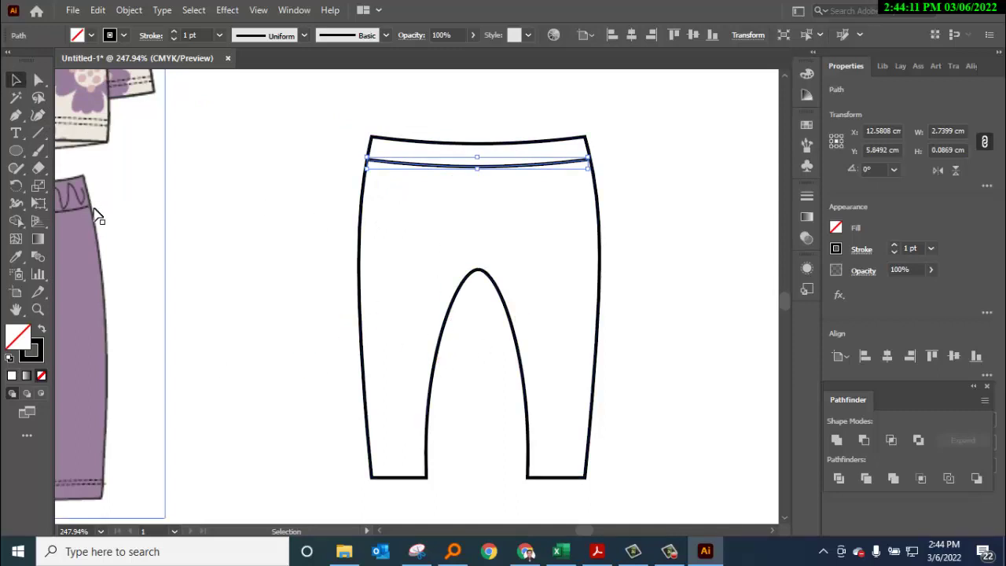
# - Draw a straight line, about 2.63 cm wide, just beneath the waistband's top edge
pyautogui.press('a')
pyautogui.hscroll(-3, 197, 228)
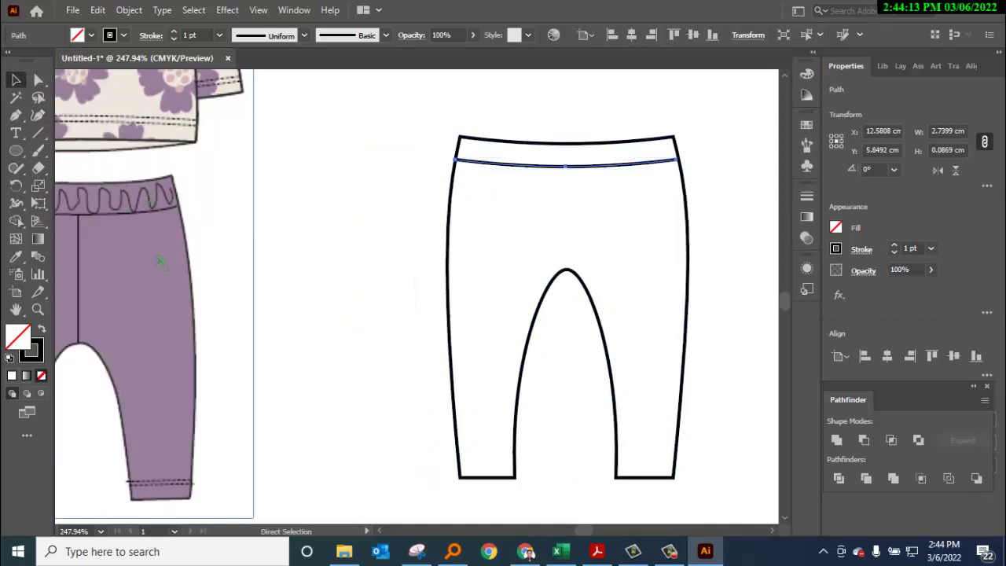
pyautogui.press('v')
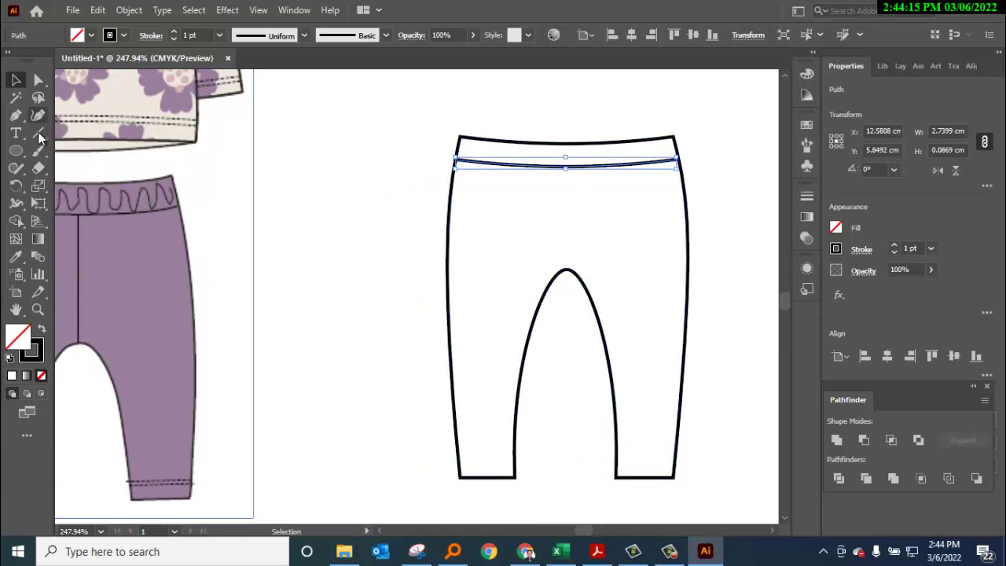
pyautogui.click(39, 134)
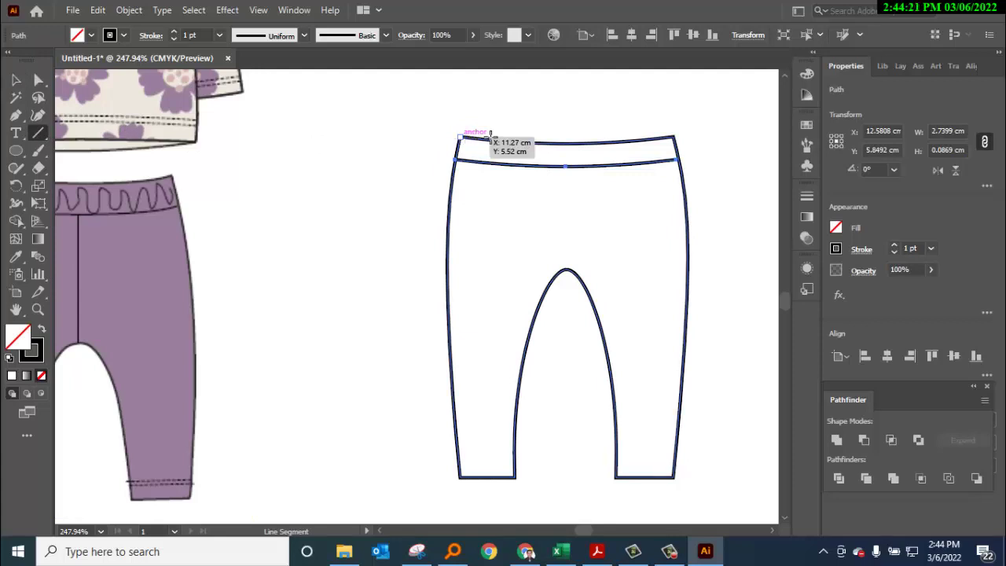
pyautogui.click(490, 135)
pyautogui.click(543, 318)
pyautogui.moveTo(461, 136); pyautogui.dragTo(670, 152)
pyautogui.press('Down')
pyautogui.press('Down')
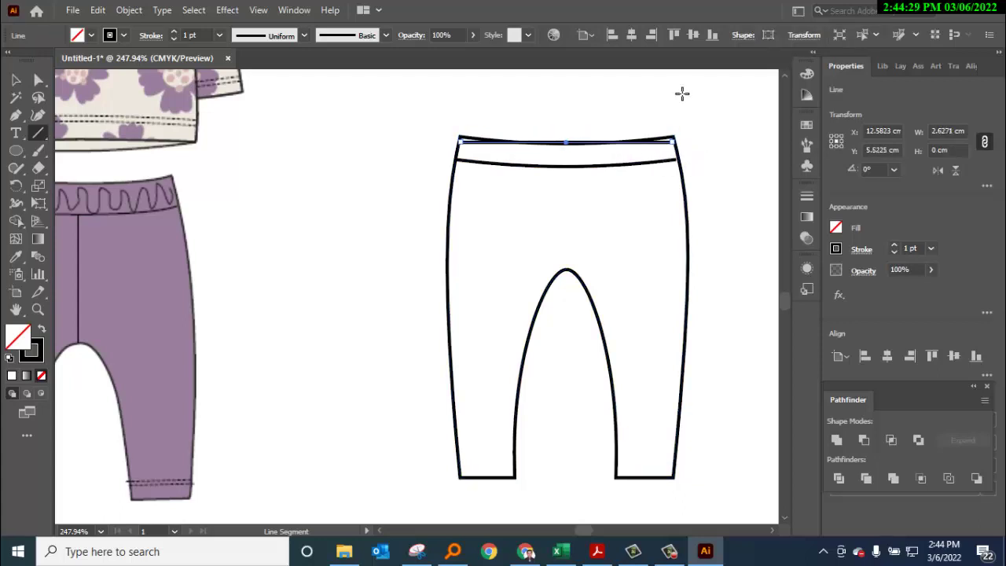
pyautogui.press('Down')
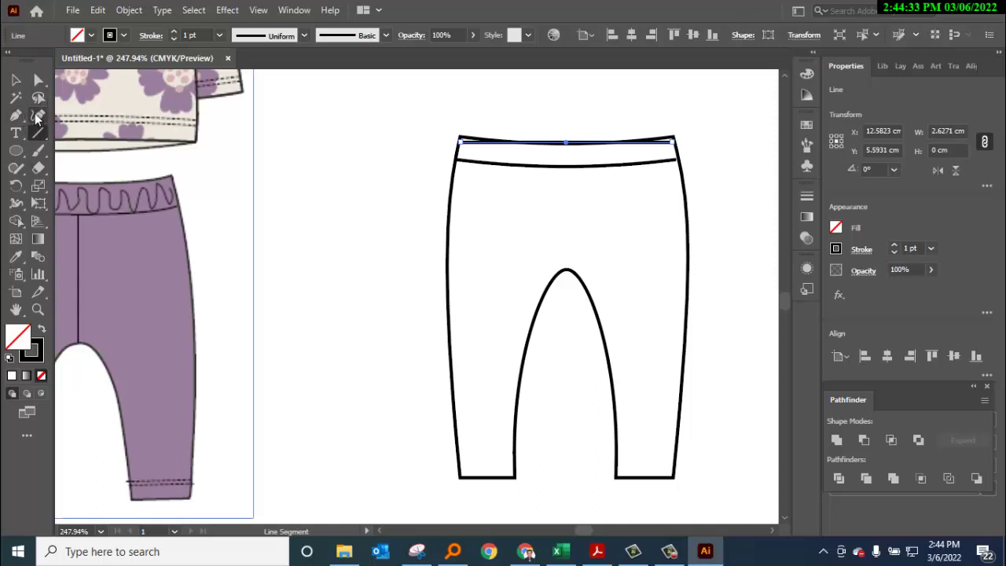
pyautogui.click(37, 115)
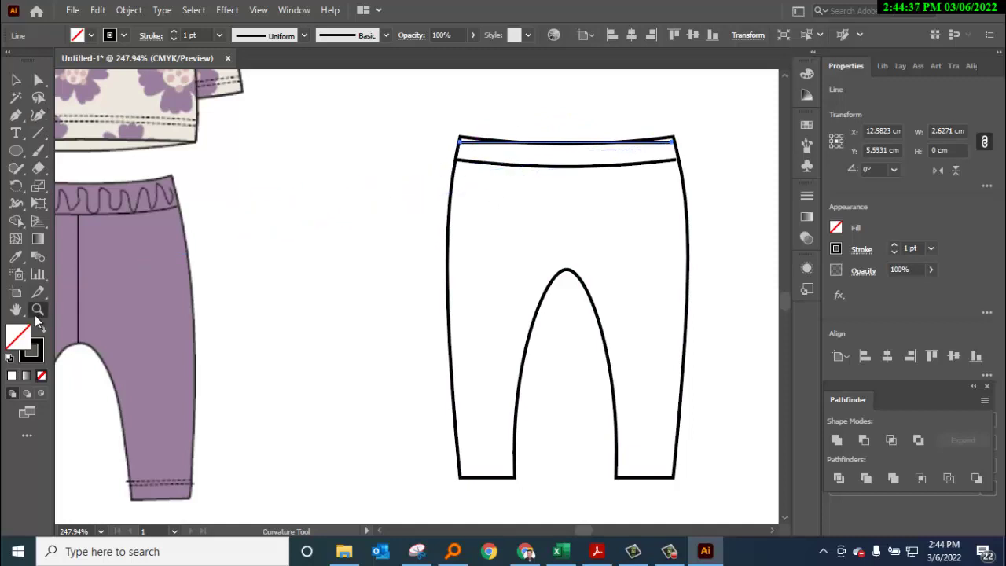
pyautogui.moveTo(718, 170)
pyautogui.mouseDown()
pyautogui.moveTo(732, 148)
pyautogui.moveTo(602, 240)
pyautogui.mouseUp()
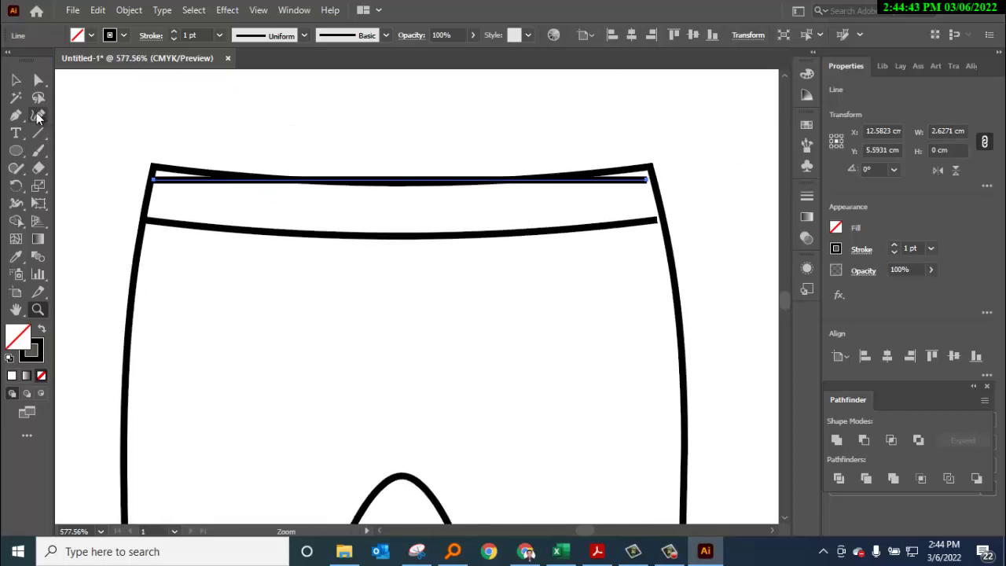
# - Reshape the new line into repeated wave dips reaching down to the lower waistband seam
pyautogui.click(38, 79)
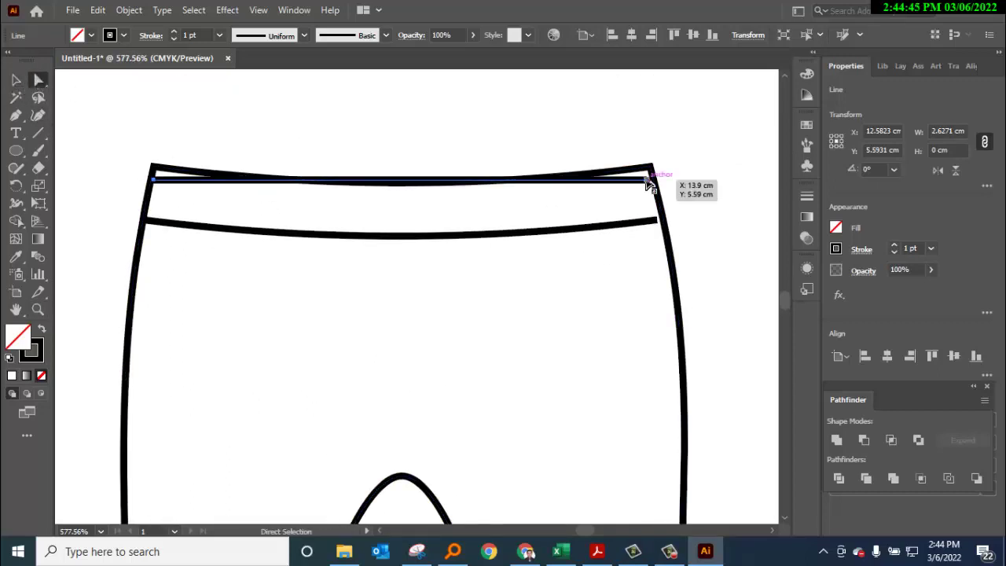
pyautogui.moveTo(650, 182); pyautogui.dragTo(653, 184)
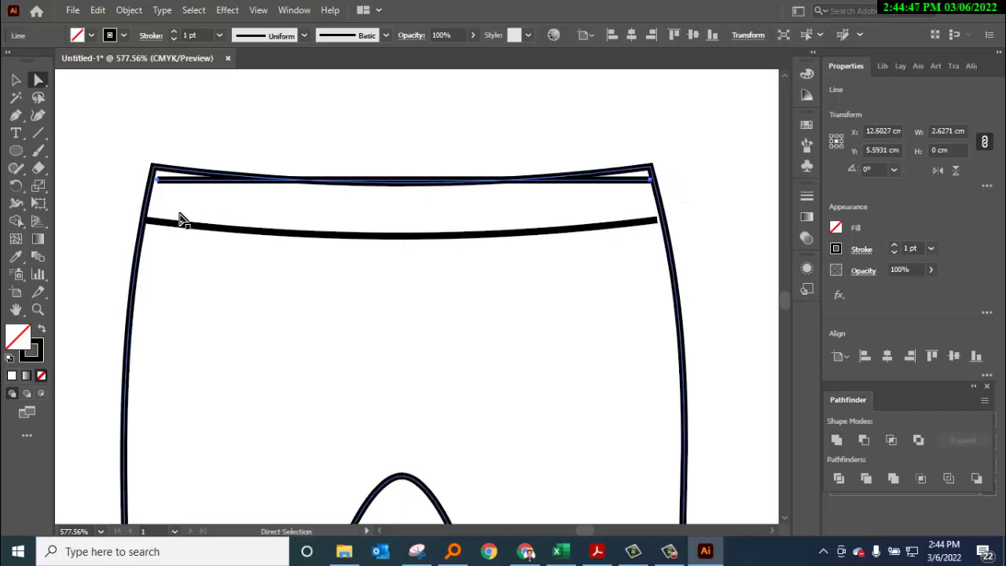
pyautogui.moveTo(155, 180); pyautogui.dragTo(150, 175)
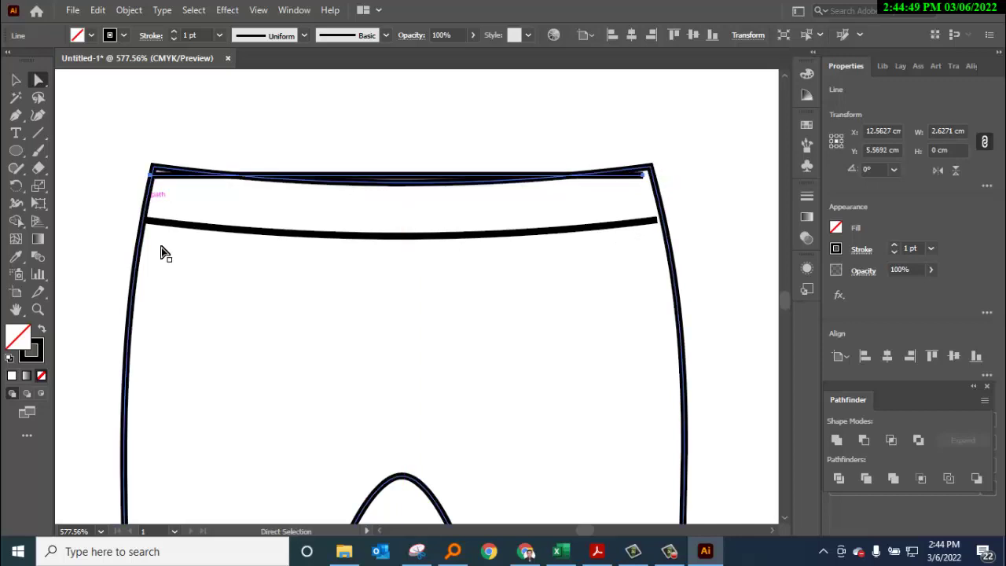
pyautogui.click(37, 117)
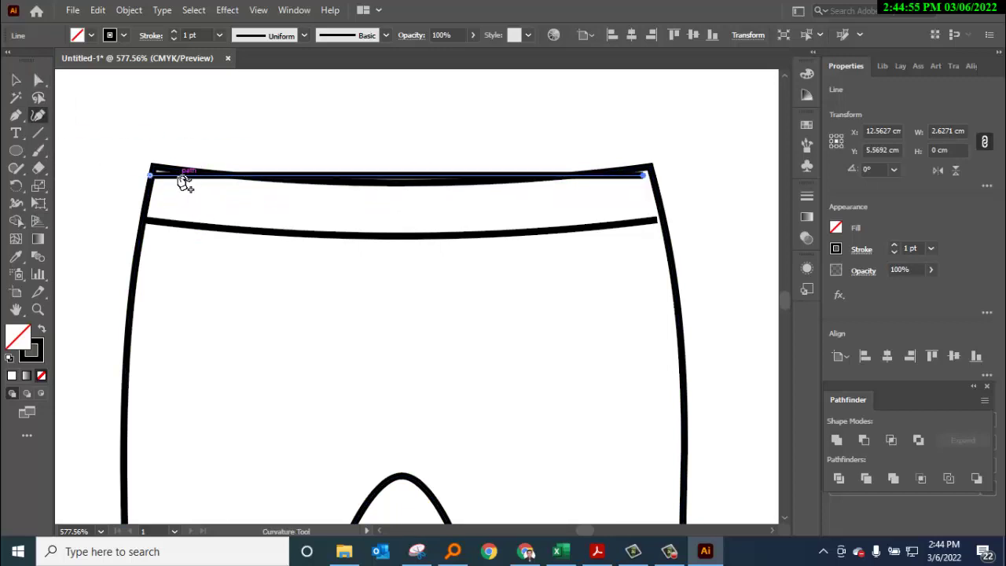
pyautogui.moveTo(180, 184)
pyautogui.mouseDown()
pyautogui.moveTo(180, 214)
pyautogui.moveTo(228, 161)
pyautogui.mouseUp()
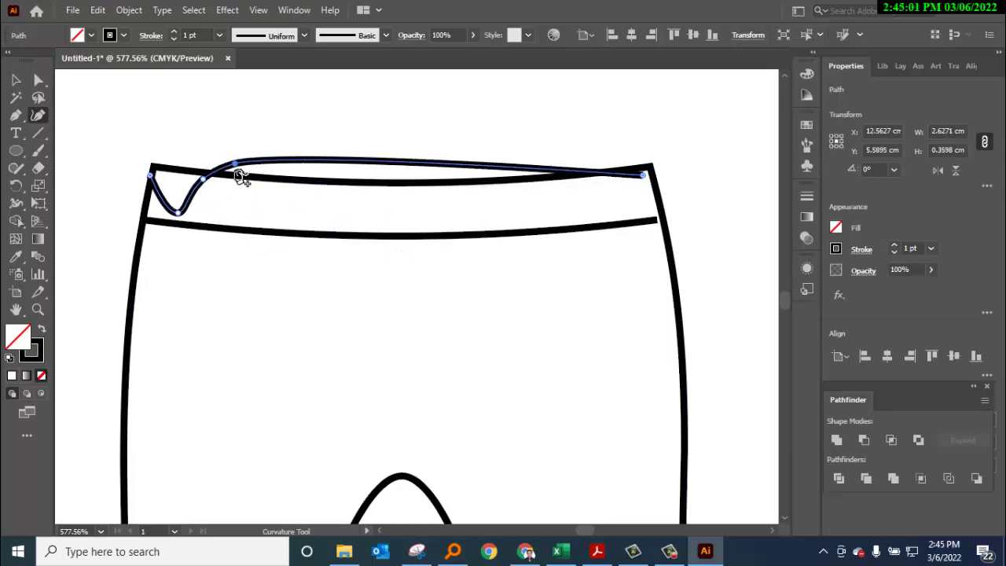
pyautogui.moveTo(240, 161)
pyautogui.mouseDown()
pyautogui.moveTo(228, 221)
pyautogui.moveTo(271, 170)
pyautogui.moveTo(279, 225)
pyautogui.moveTo(308, 200)
pyautogui.mouseUp()
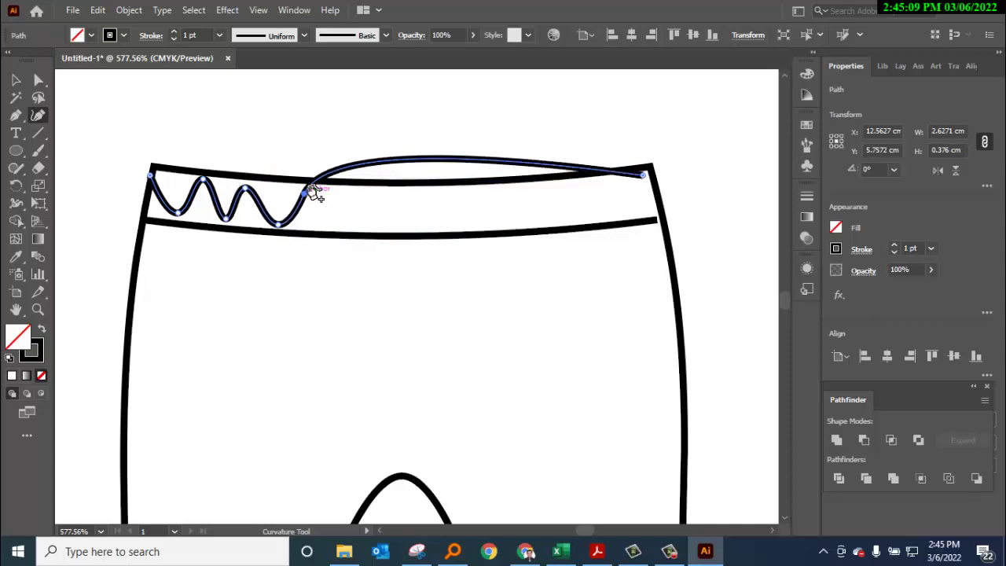
pyautogui.moveTo(353, 168)
pyautogui.mouseDown()
pyautogui.moveTo(341, 238)
pyautogui.moveTo(365, 194)
pyautogui.moveTo(397, 234)
pyautogui.moveTo(390, 226)
pyautogui.moveTo(422, 208)
pyautogui.moveTo(416, 202)
pyautogui.mouseUp()
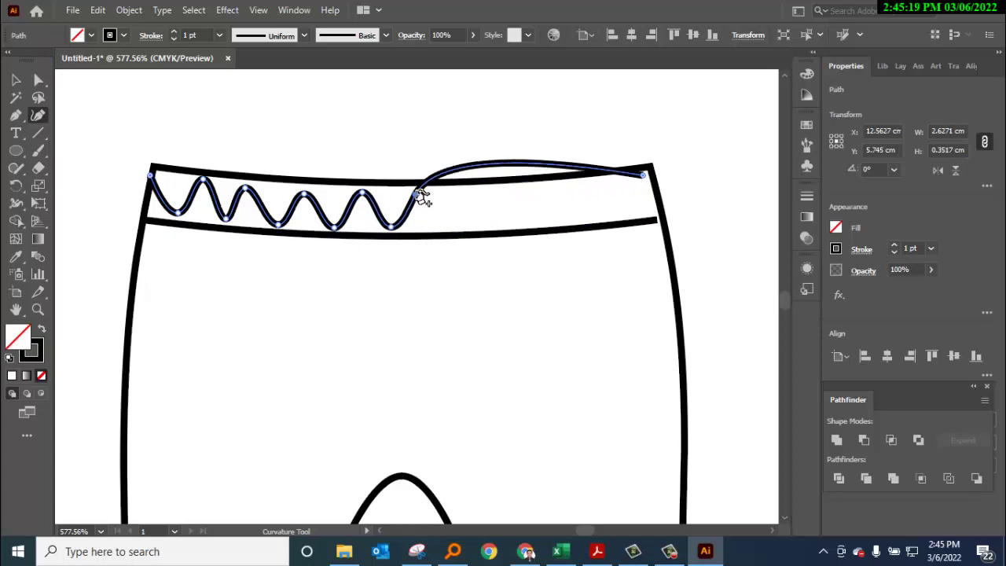
pyautogui.moveTo(449, 173)
pyautogui.mouseDown()
pyautogui.moveTo(463, 234)
pyautogui.moveTo(476, 198)
pyautogui.moveTo(503, 231)
pyautogui.moveTo(536, 238)
pyautogui.moveTo(533, 196)
pyautogui.moveTo(553, 181)
pyautogui.moveTo(559, 229)
pyautogui.moveTo(576, 193)
pyautogui.moveTo(597, 197)
pyautogui.moveTo(610, 224)
pyautogui.moveTo(630, 206)
pyautogui.mouseUp()
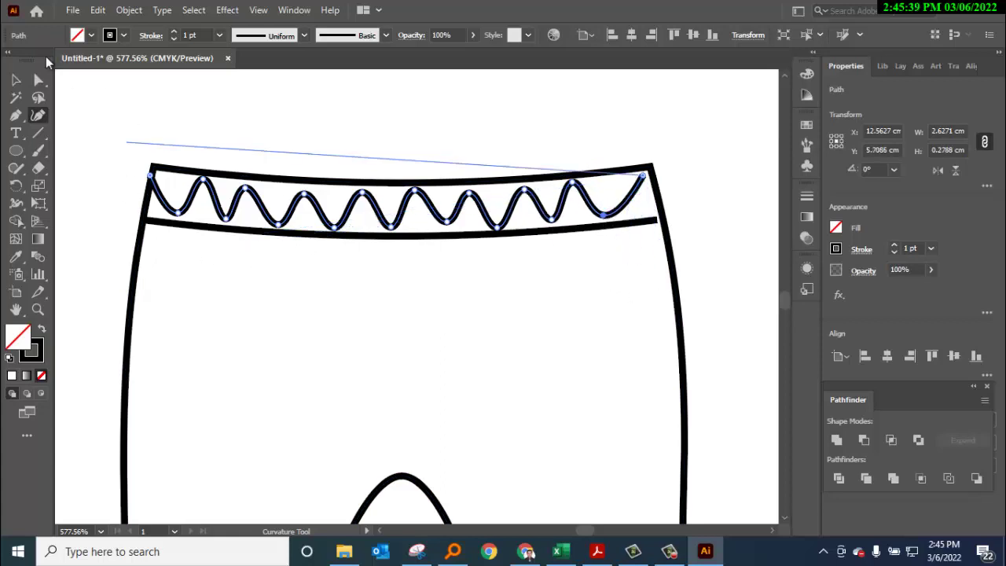
# - Even out the wave points so the ruffle forms a uniform zigzag across the waistband
pyautogui.click(38, 80)
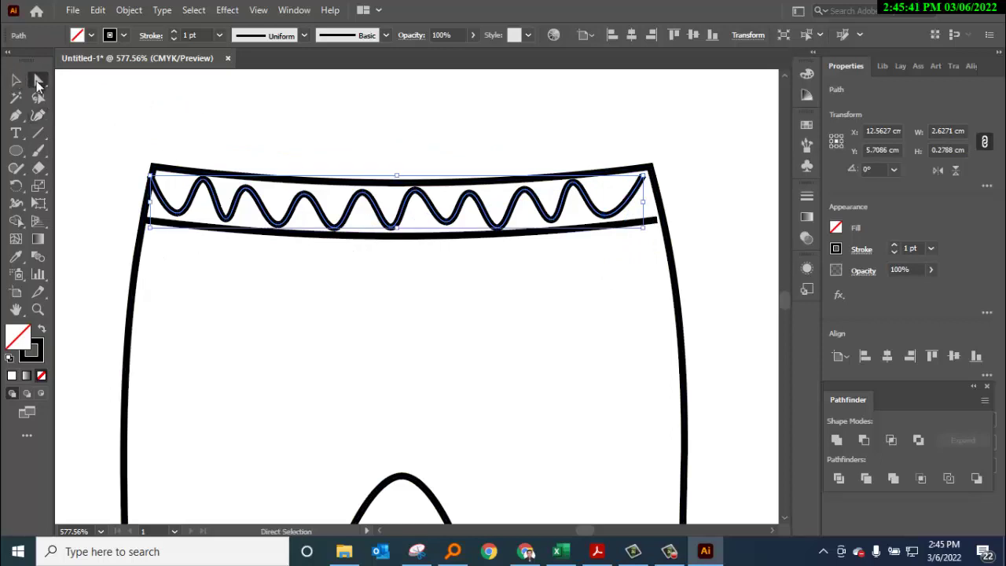
pyautogui.click(37, 116)
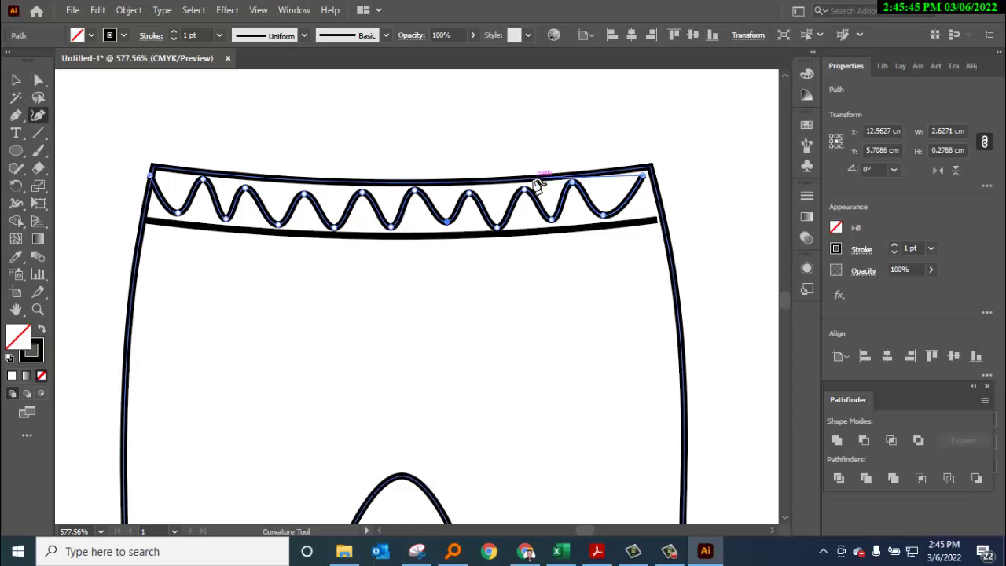
pyautogui.press('Left')
pyautogui.press('Right')
pyautogui.press('Right')
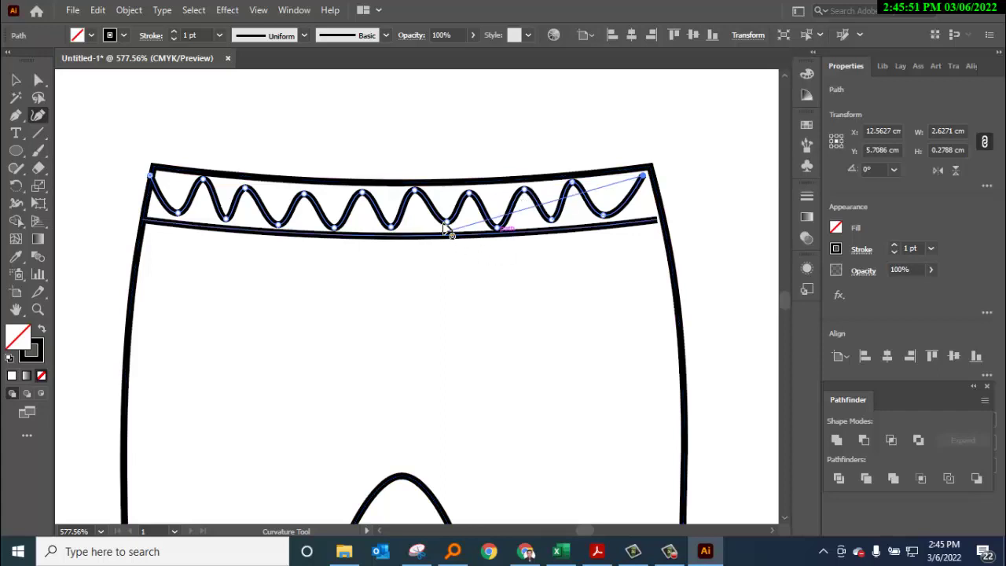
pyautogui.press('Escape')
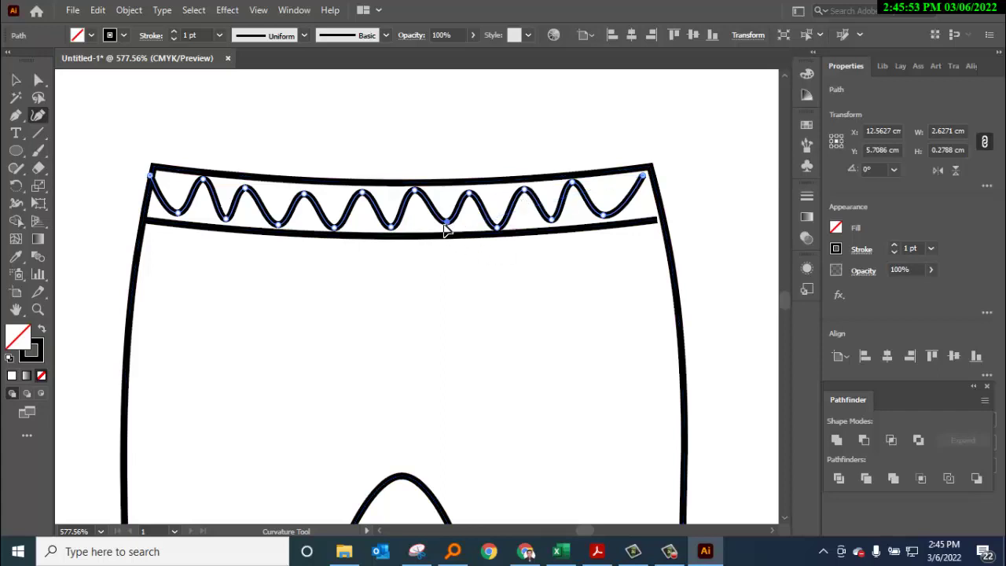
pyautogui.click(391, 233)
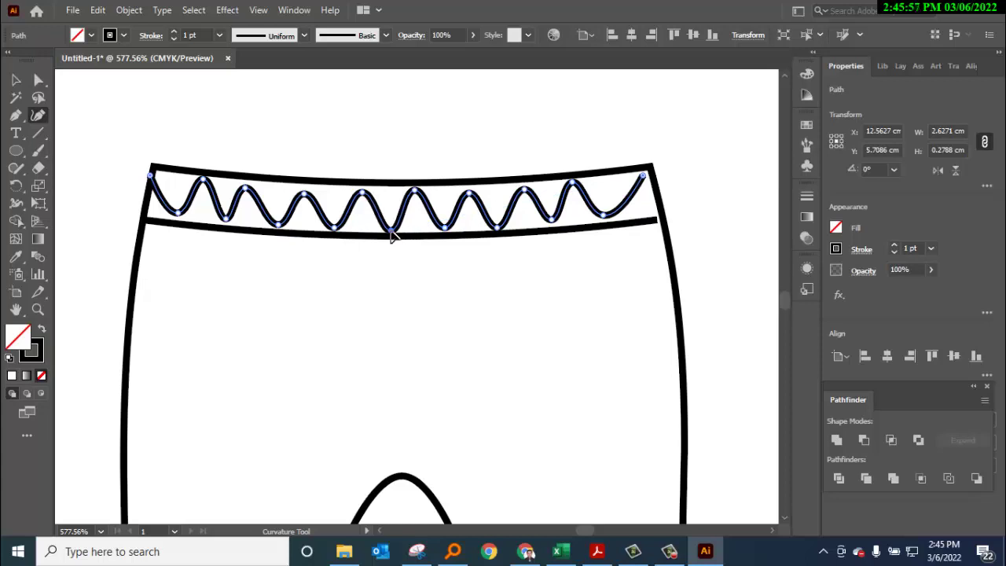
pyautogui.click(305, 193)
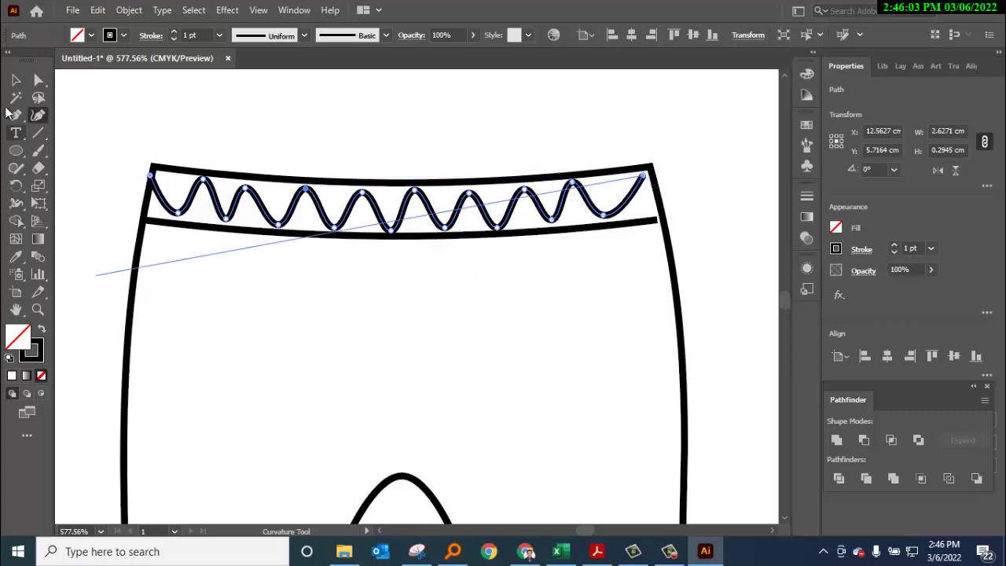
pyautogui.click(16, 80)
# - Drag the lower waistband line's right anchor out toward the leggings' side edge
pyautogui.hotkey('ctrl', '-')
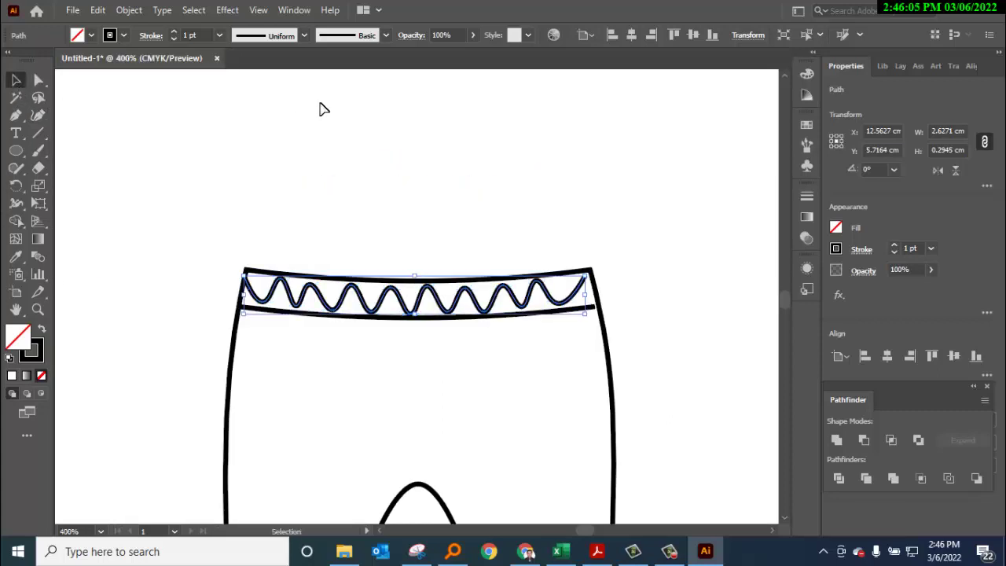
pyautogui.scroll(-3, 452, 196)
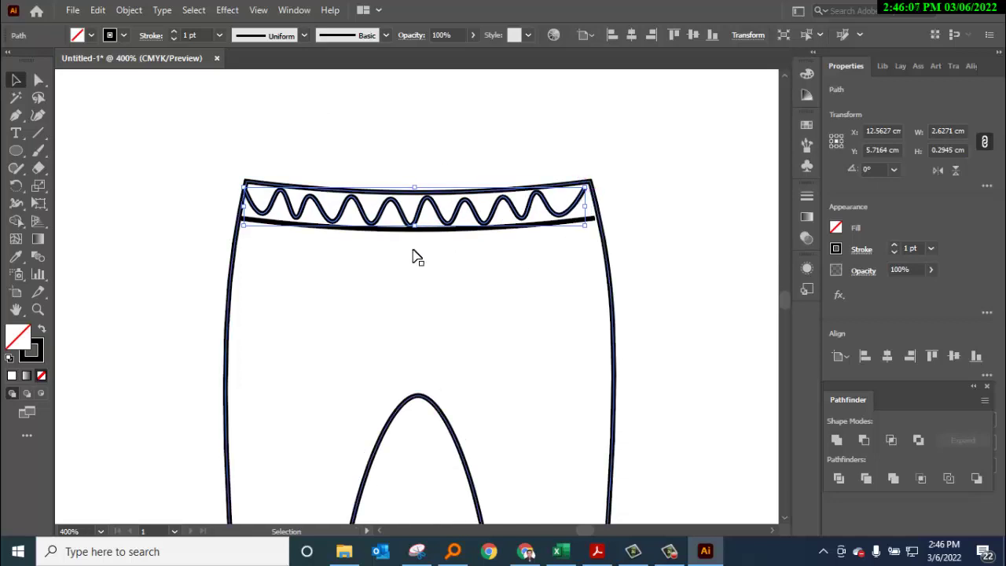
pyautogui.click(38, 80)
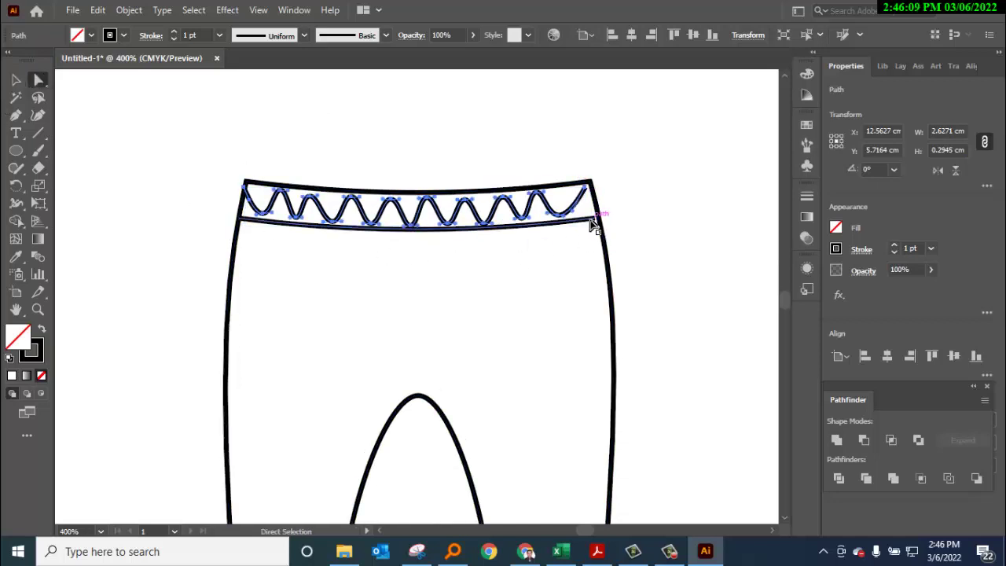
pyautogui.moveTo(593, 224); pyautogui.dragTo(601, 227)
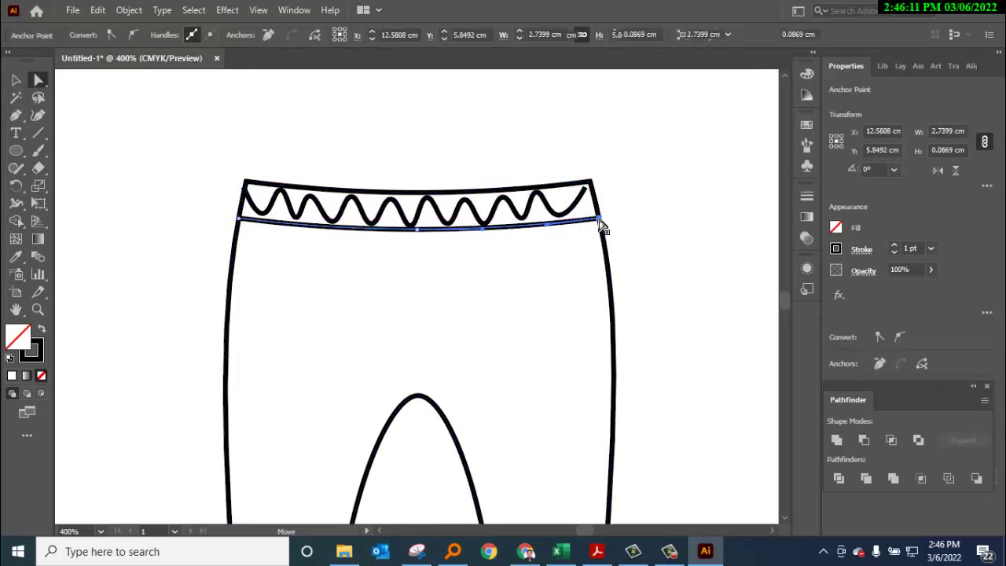
pyautogui.scroll(-4, 354, 274)
pyautogui.hotkey('ctrl', '-')
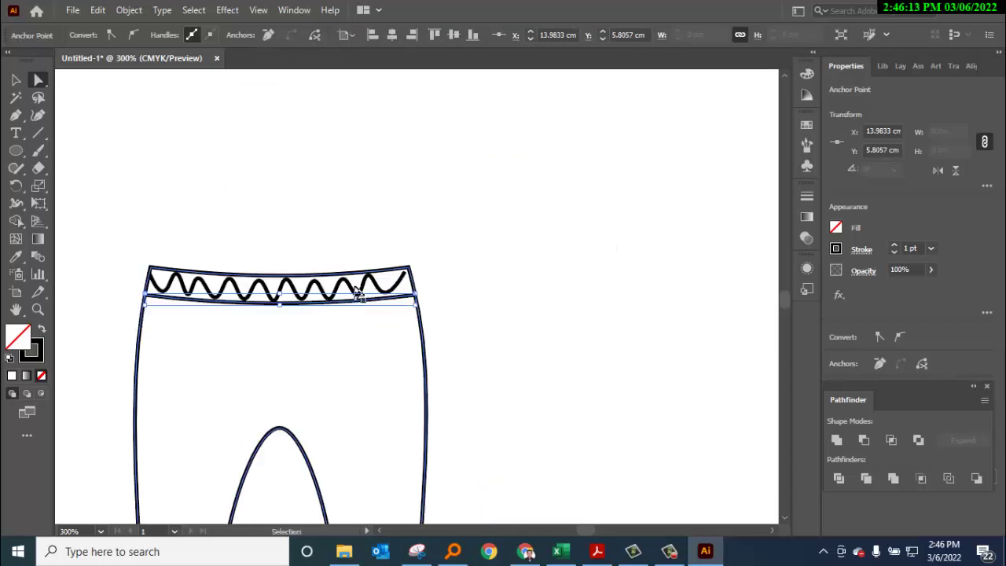
pyautogui.scroll(-5, 386, 285)
pyautogui.hscroll(-1, 430, 241)
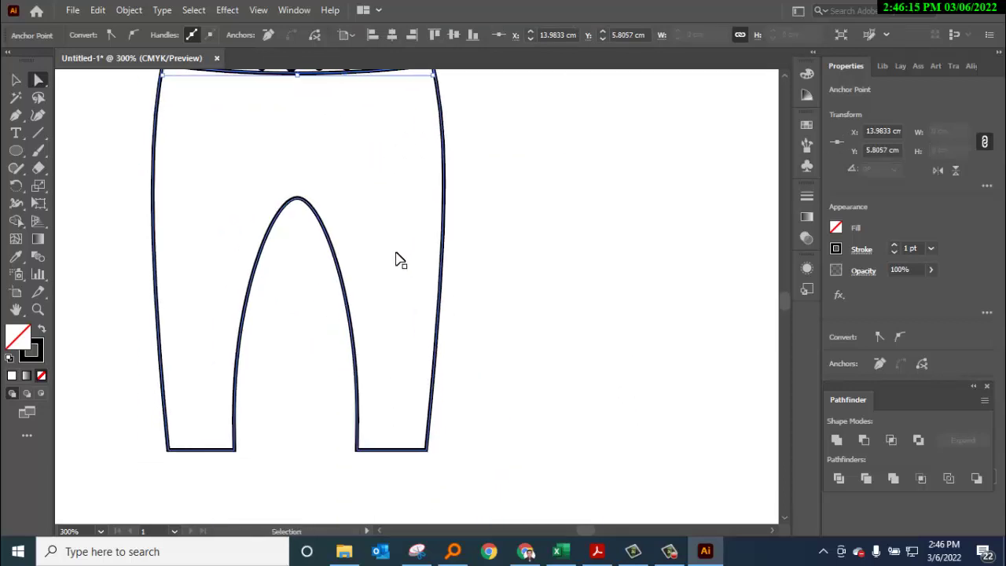
pyautogui.hscroll(-2, 397, 259)
pyautogui.scroll(2, 393, 263)
pyautogui.scroll(-1, 386, 260)
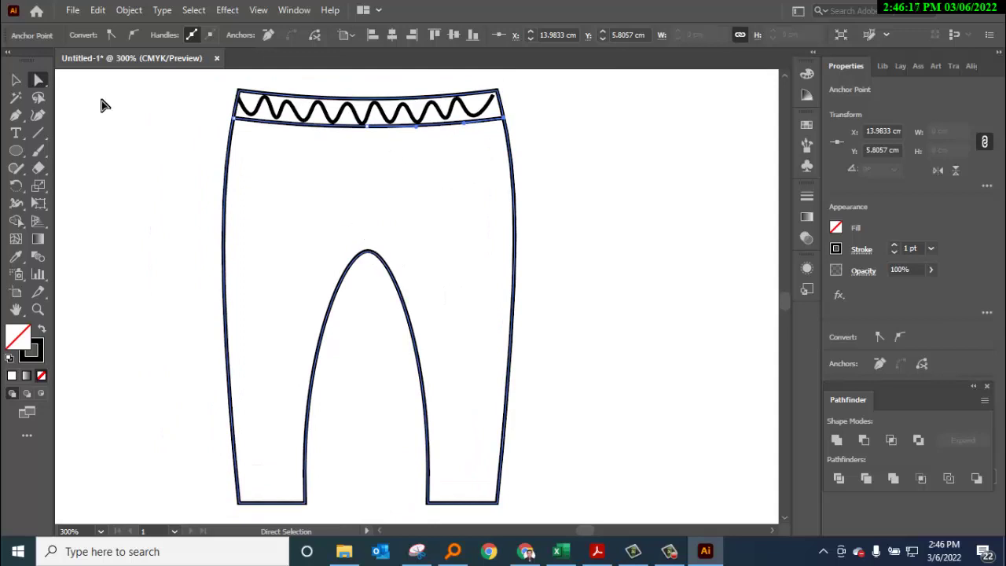
pyautogui.click(38, 132)
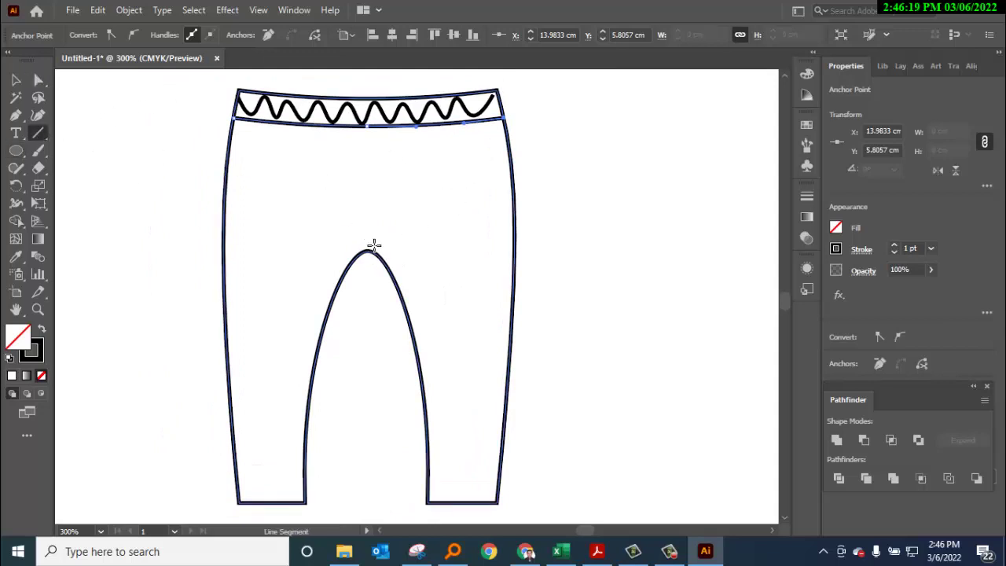
# - Draw a vertical seam from the crotch up to the waistband, nudging its bottom end up slightly
pyautogui.moveTo(367, 250); pyautogui.dragTo(367, 123)
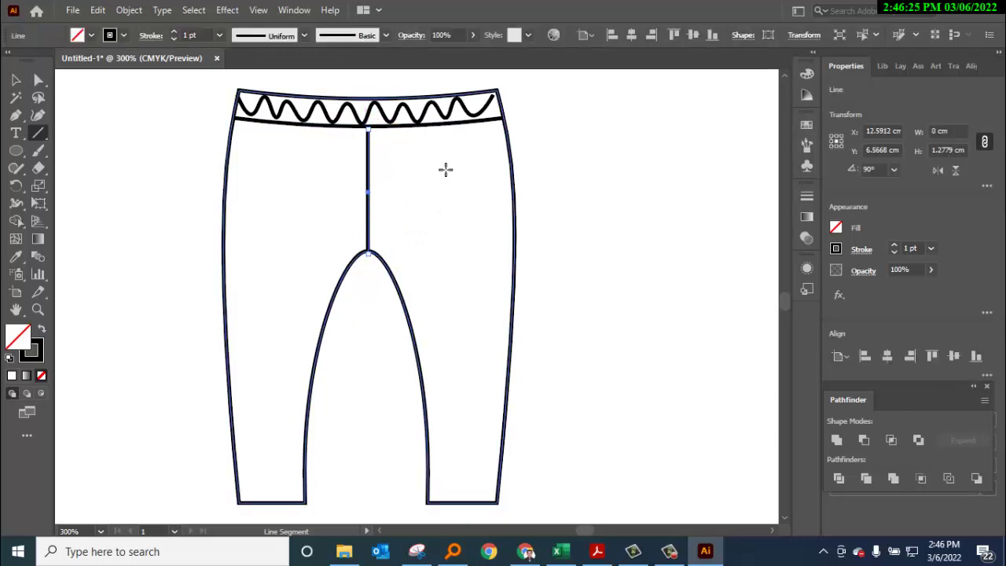
pyautogui.click(17, 82)
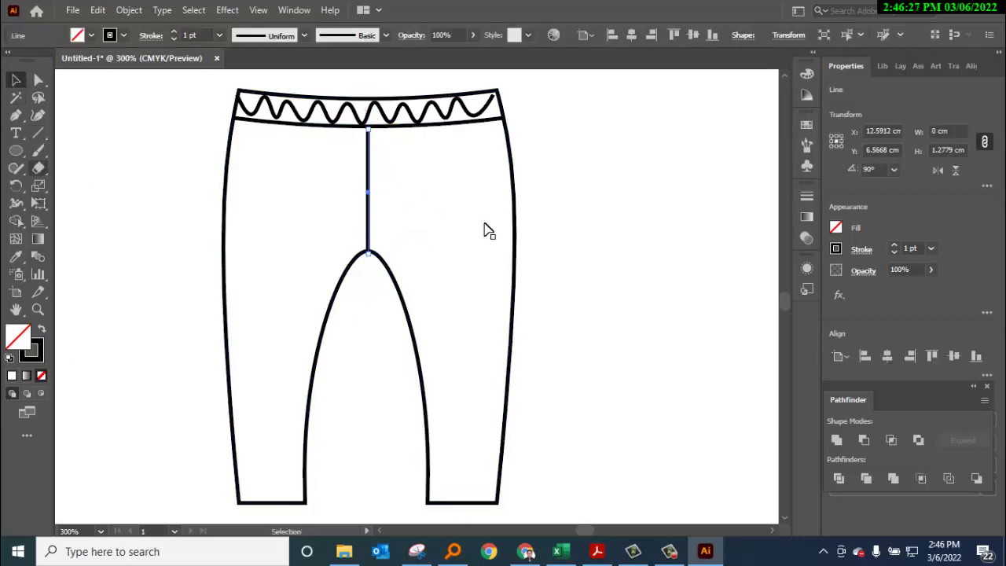
pyautogui.click(659, 203)
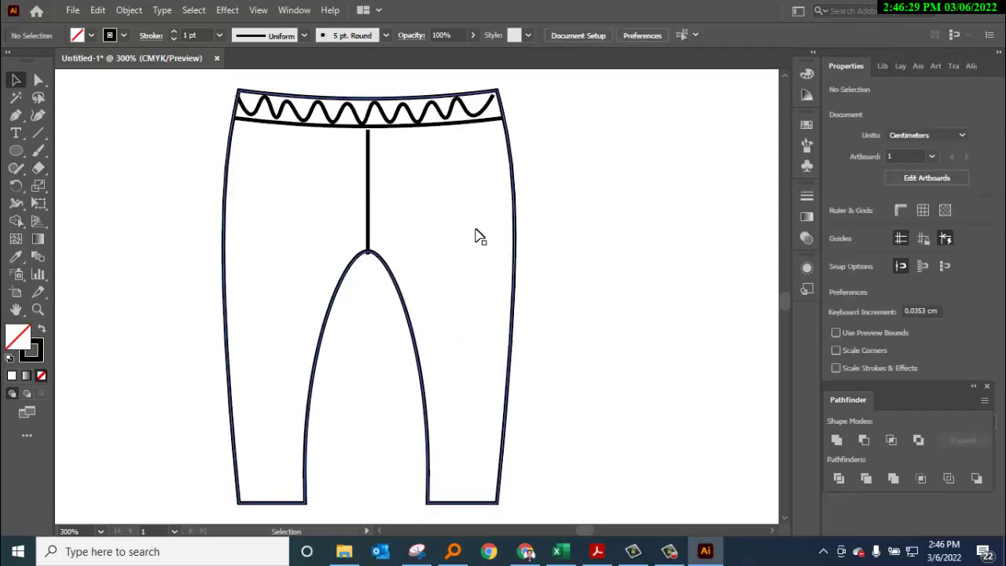
pyautogui.click(369, 189)
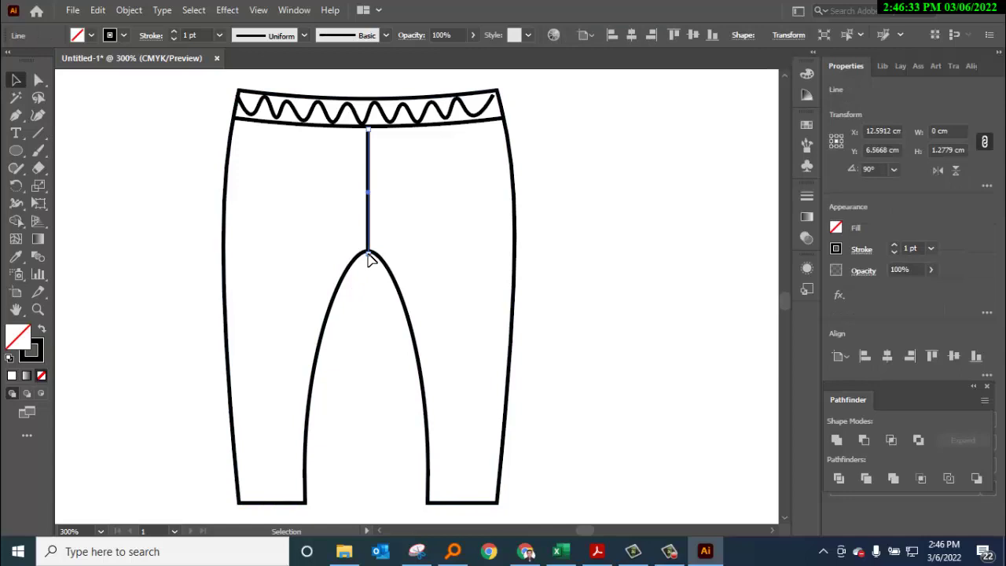
pyautogui.moveTo(369, 255); pyautogui.dragTo(369, 252)
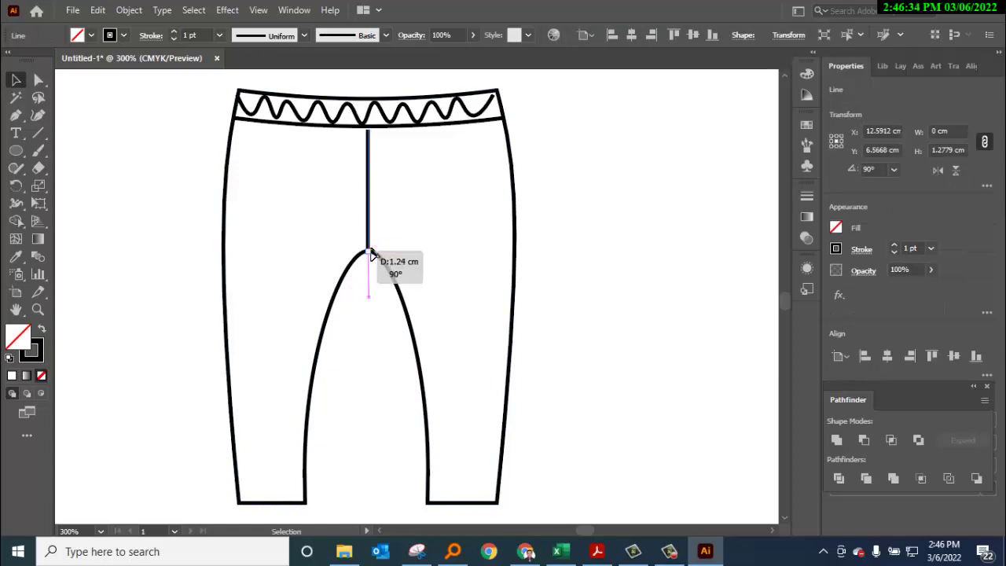
pyautogui.click(602, 224)
# - Draw two short horizontal stitch lines across the left leg's hem
pyautogui.scroll(-3, 310, 292)
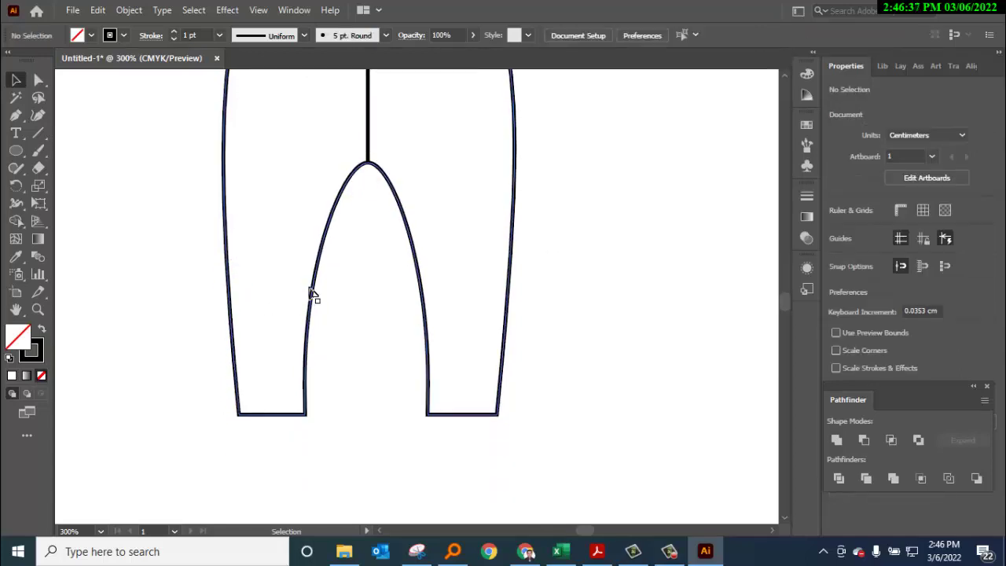
pyautogui.hscroll(-1, 307, 314)
pyautogui.hscroll(-3, 305, 332)
pyautogui.hscroll(-2, 310, 337)
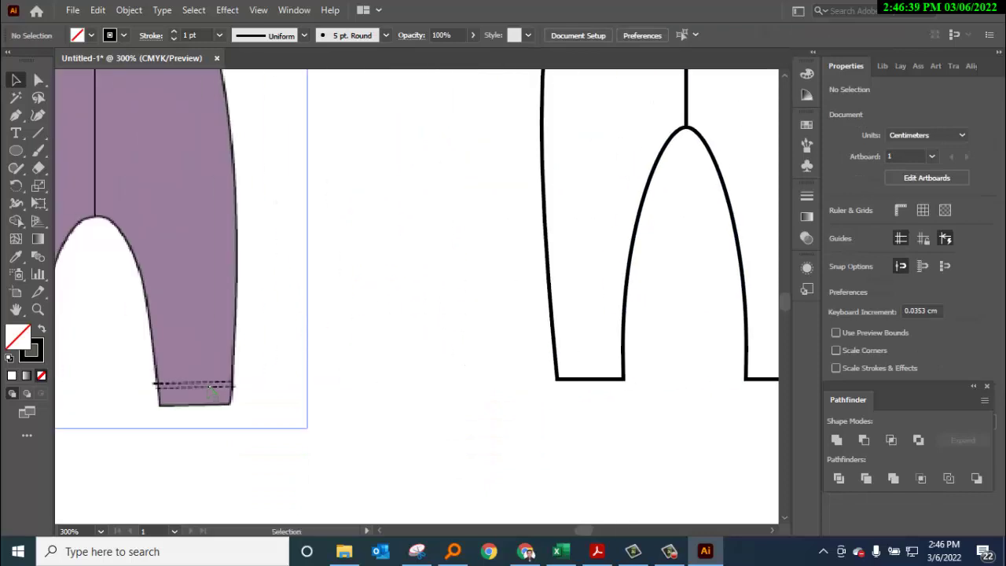
pyautogui.hscroll(2, 348, 393)
pyautogui.hscroll(2, 330, 377)
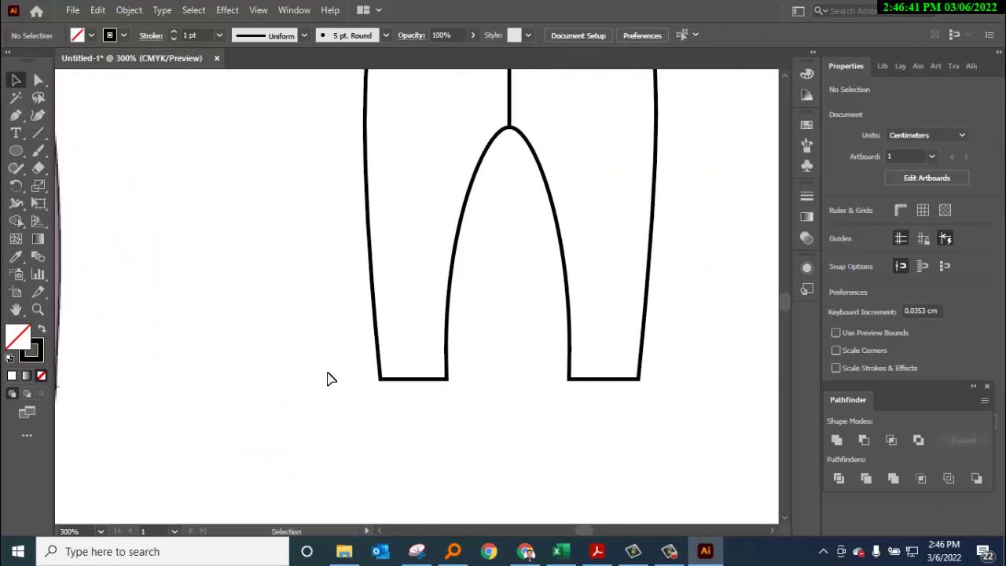
pyautogui.click(43, 134)
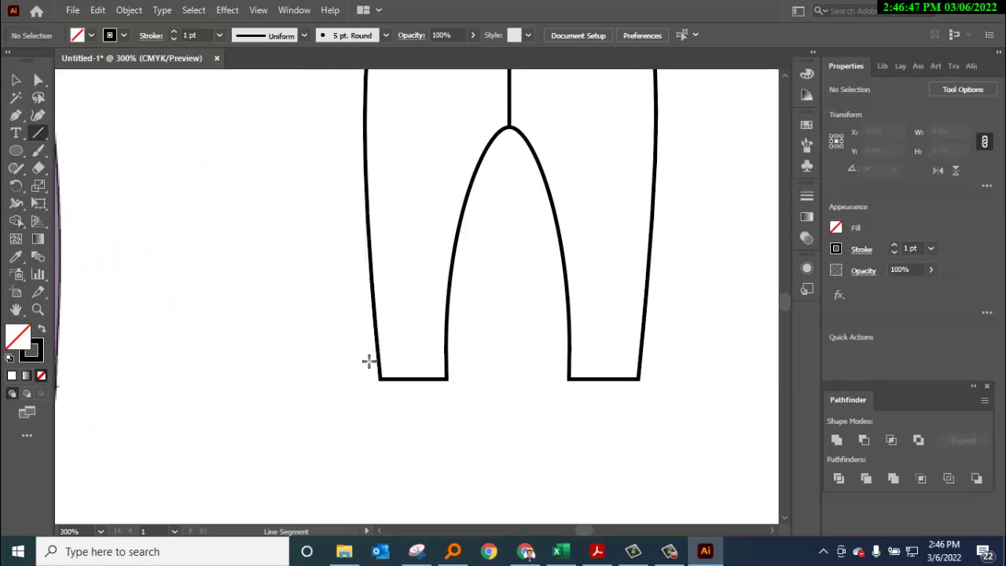
pyautogui.moveTo(378, 361); pyautogui.dragTo(471, 360)
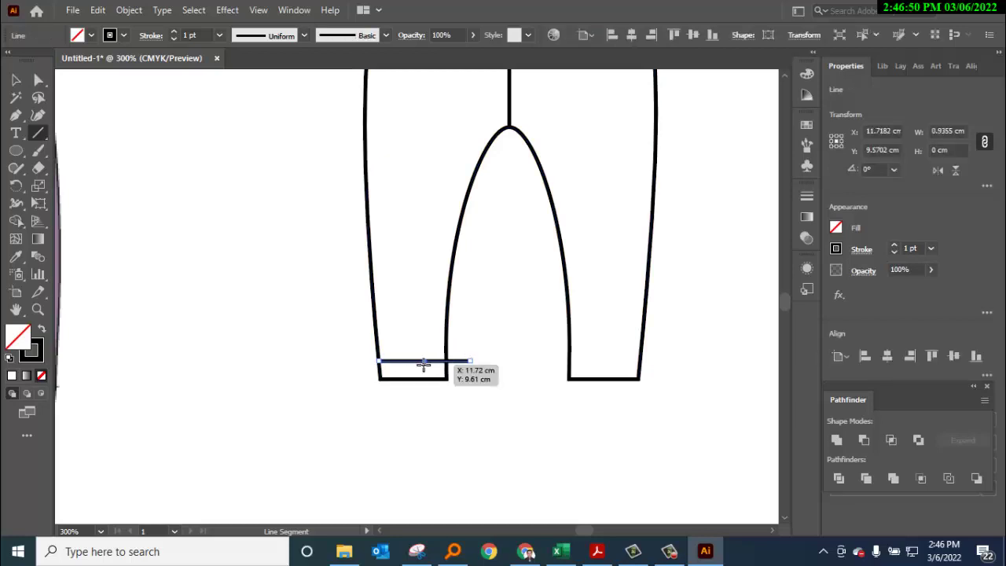
pyautogui.click(378, 352)
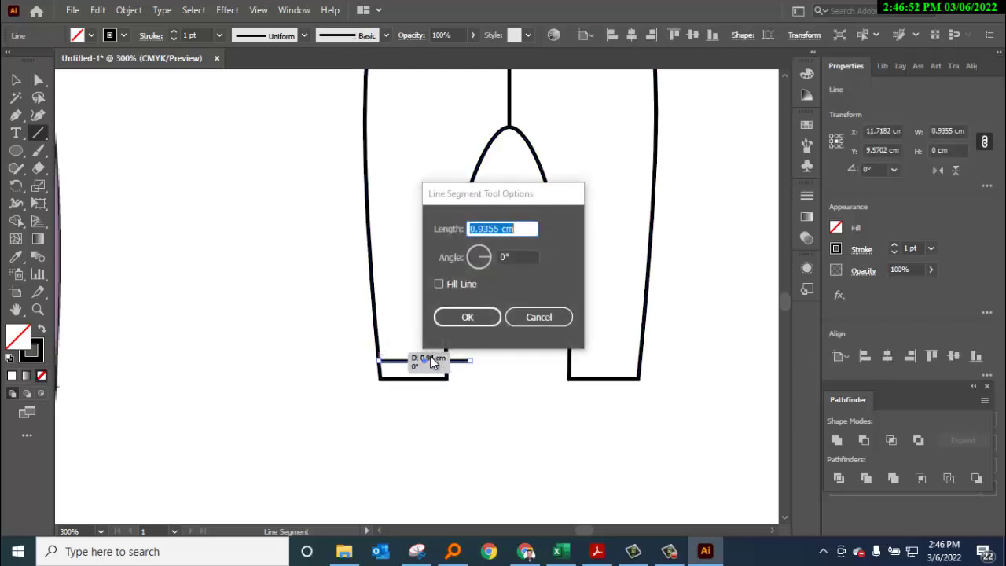
pyautogui.click(537, 319)
pyautogui.click(375, 352)
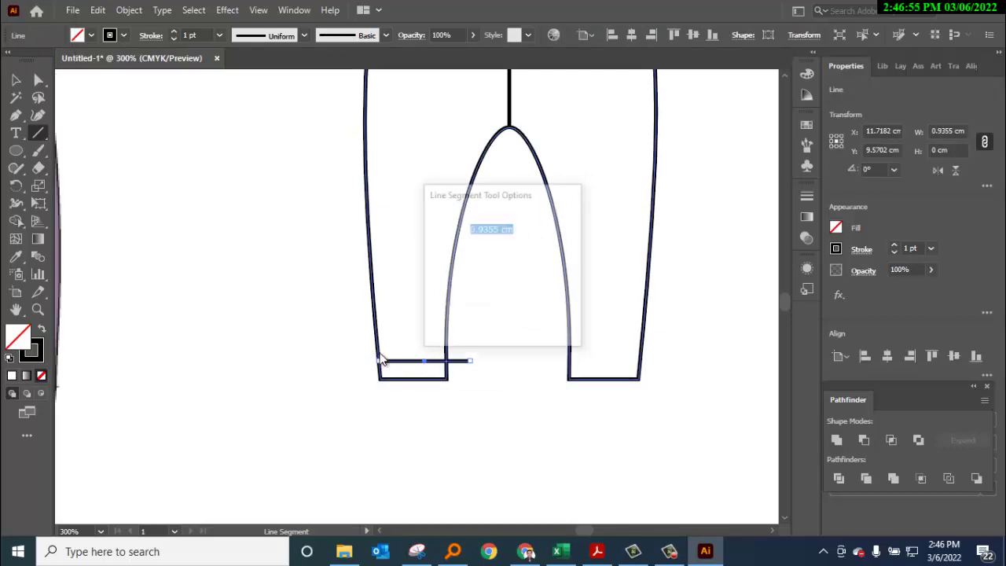
pyautogui.click(539, 318)
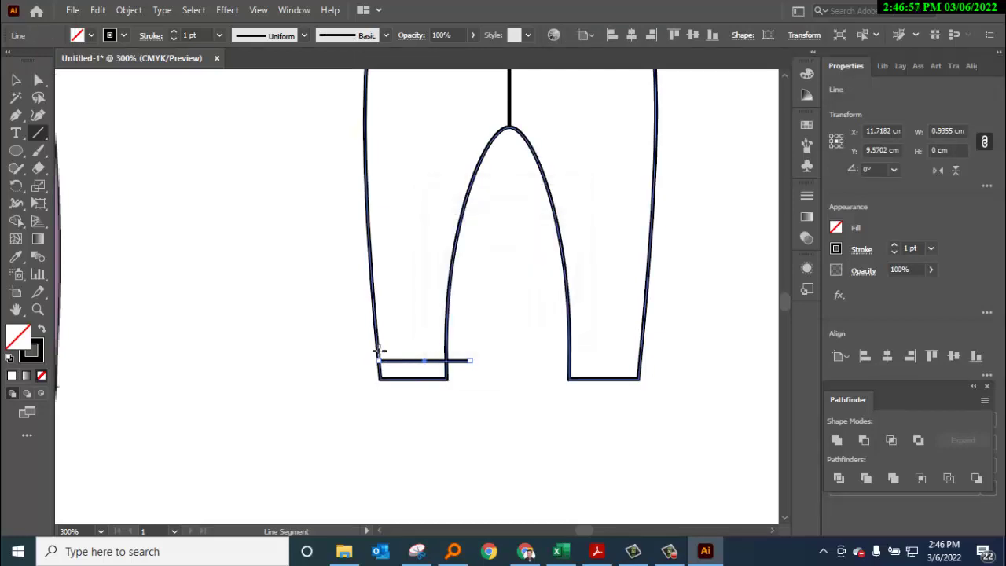
pyautogui.moveTo(378, 352); pyautogui.dragTo(476, 342)
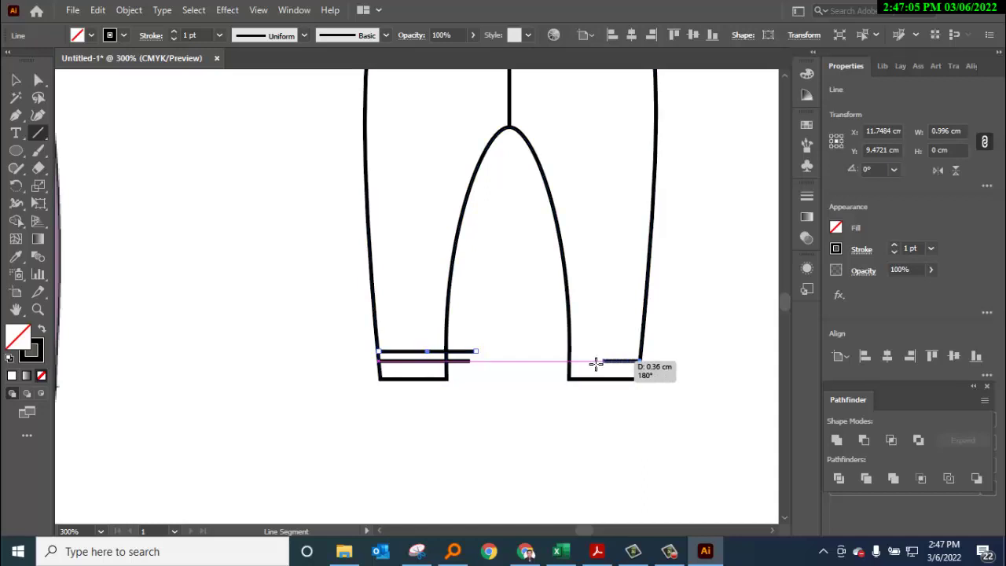
# - Draw two stitch lines across the right leg's hem and nudge the upper one down
pyautogui.moveTo(640, 361); pyautogui.dragTo(541, 361)
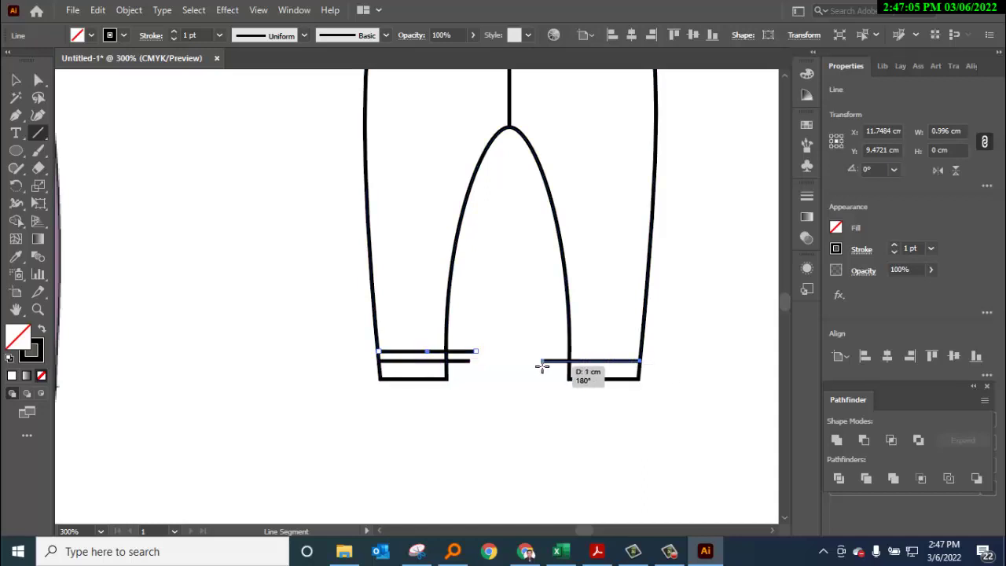
pyautogui.click(640, 351)
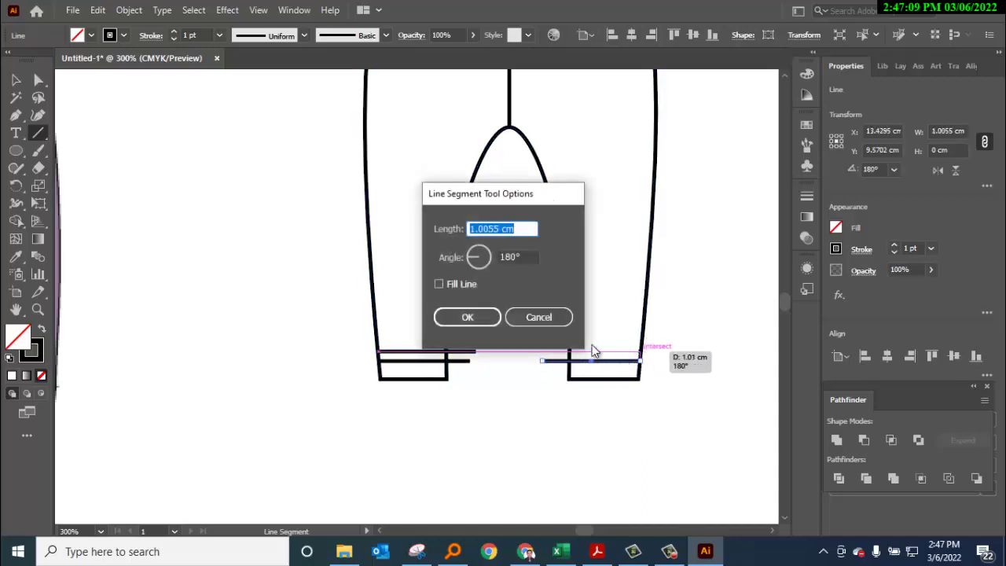
pyautogui.click(566, 320)
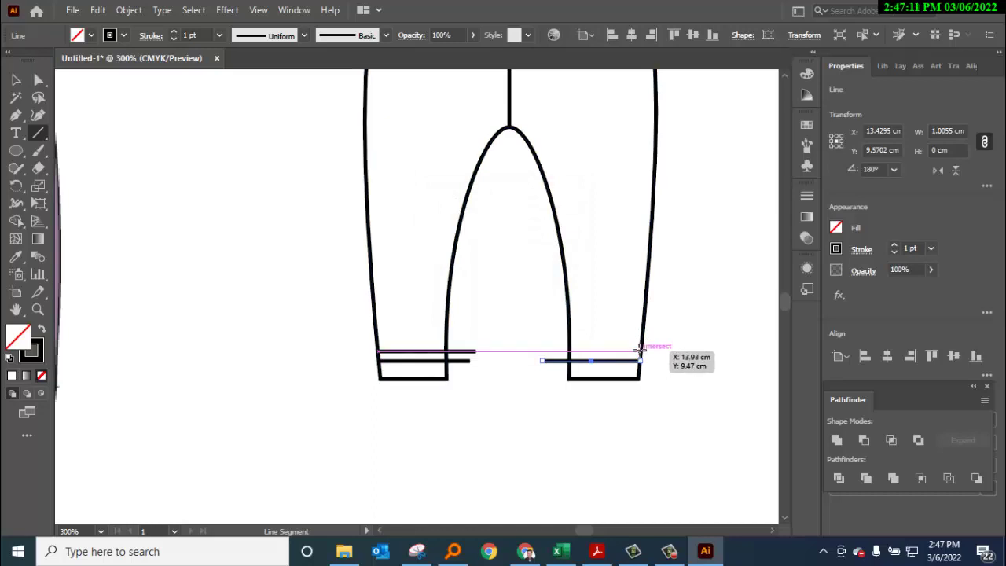
pyautogui.moveTo(641, 351); pyautogui.dragTo(542, 351)
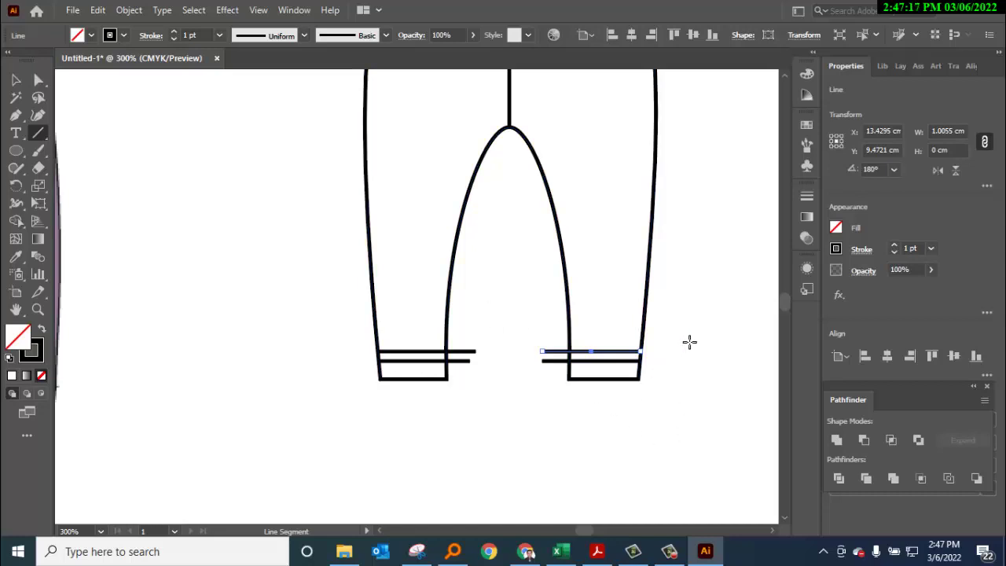
pyautogui.press('Down')
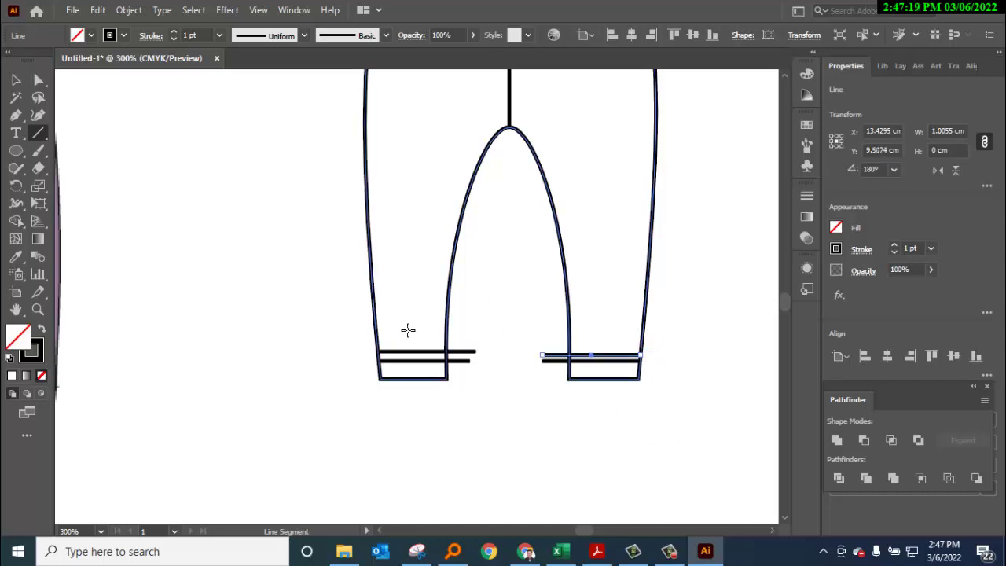
# - Nudge the upper left hem line down slightly, then select both left hem lines
pyautogui.click(412, 358)
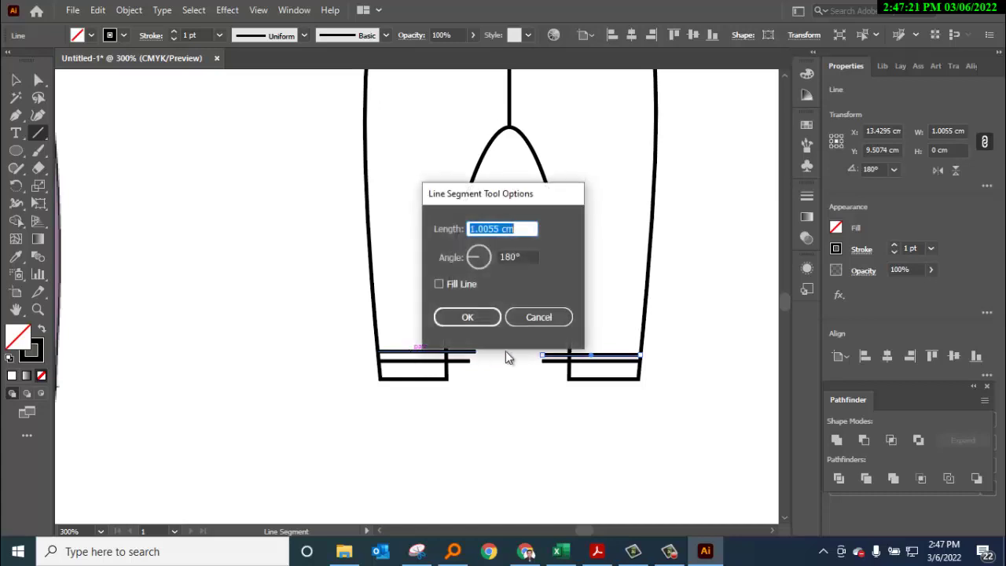
pyautogui.click(560, 317)
pyautogui.click(15, 79)
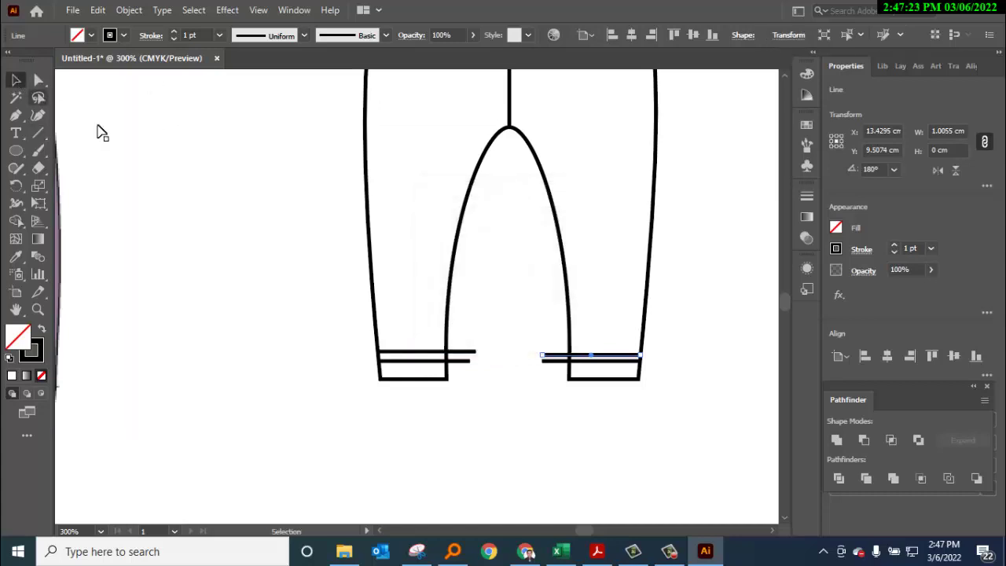
pyautogui.click(430, 351)
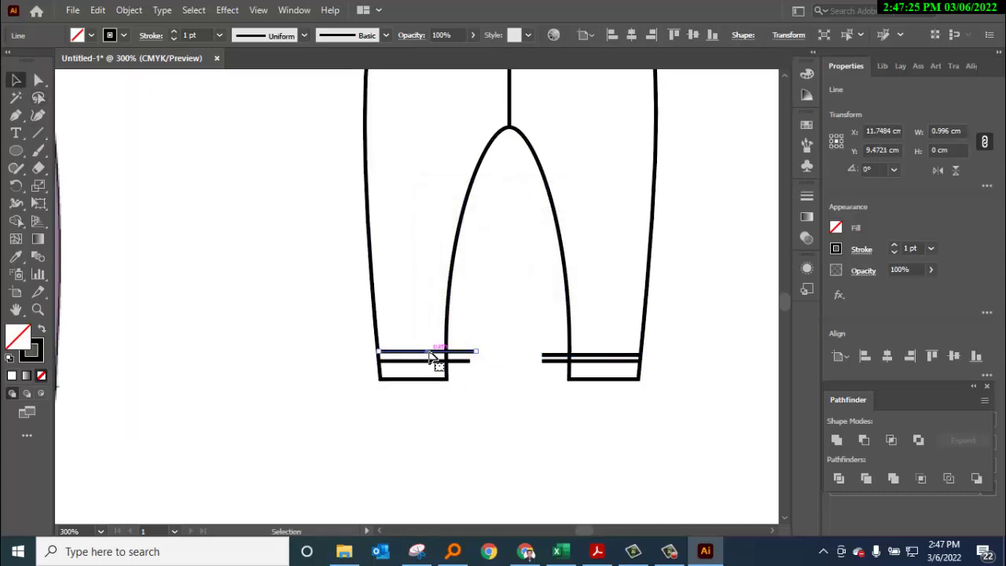
pyautogui.press('Down')
pyautogui.click(262, 291)
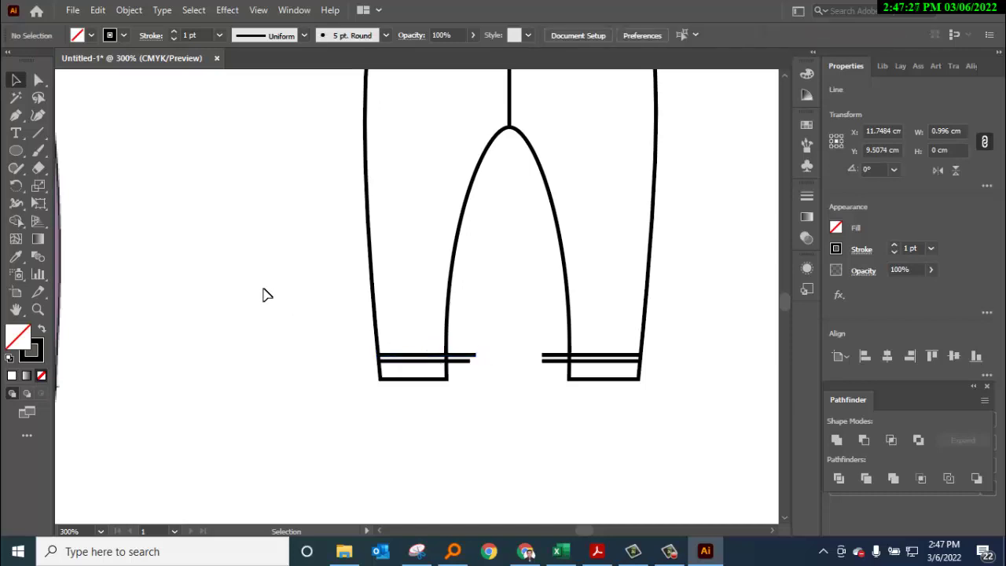
pyautogui.moveTo(485, 386); pyautogui.dragTo(463, 337)
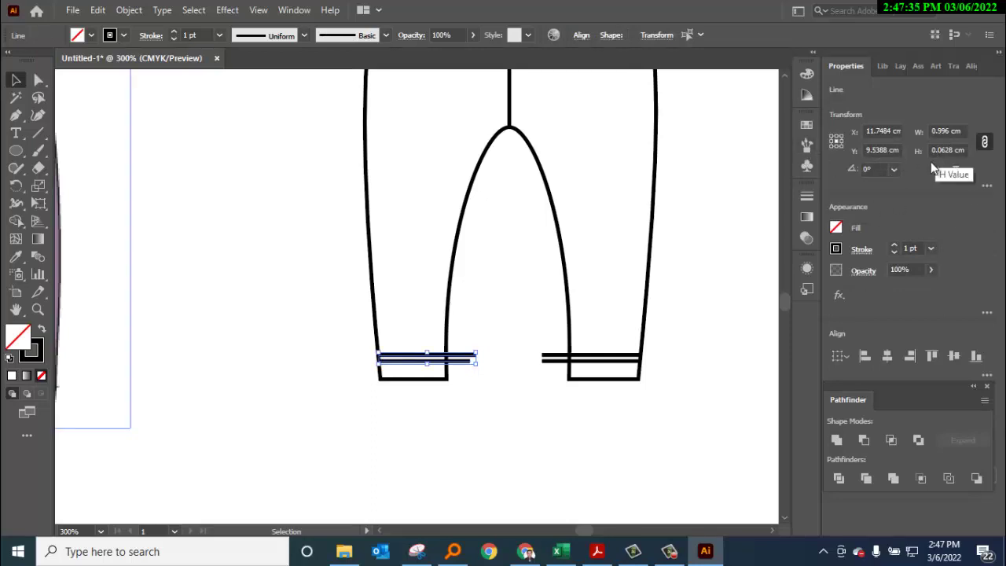
# - Make the left hem stitch lines dashed with exact dash lengths and a 1 pt dash
pyautogui.click(861, 250)
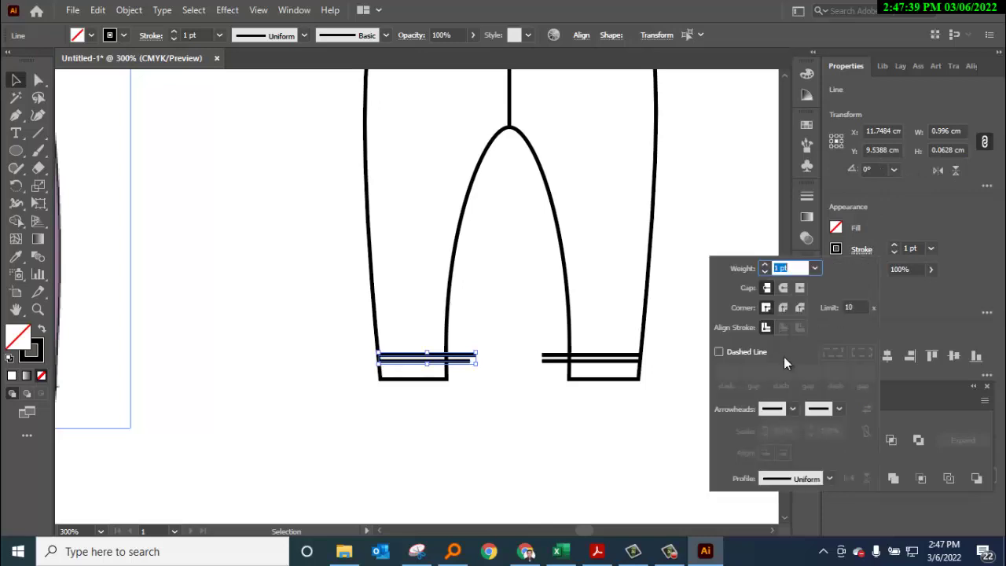
pyautogui.click(718, 353)
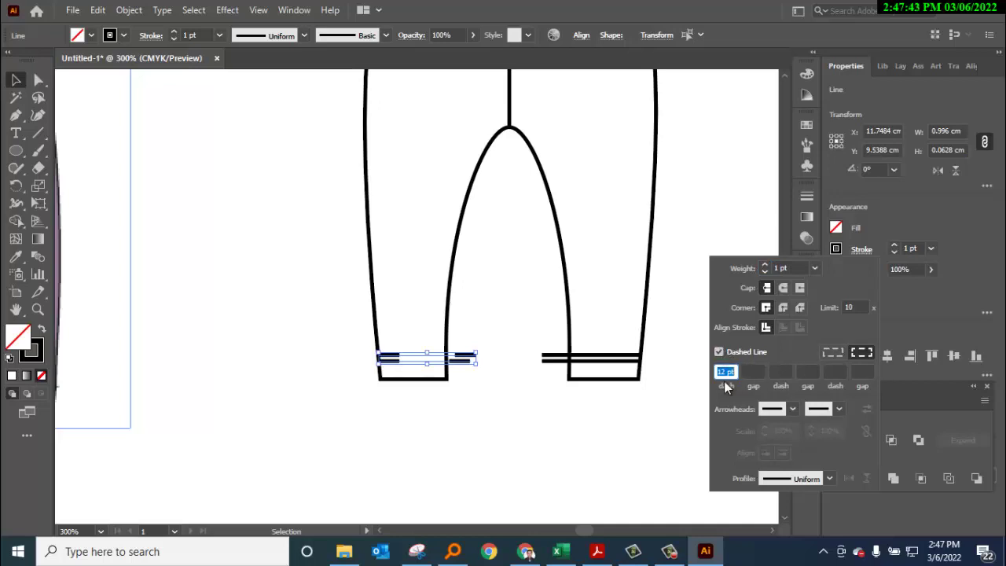
pyautogui.click(832, 353)
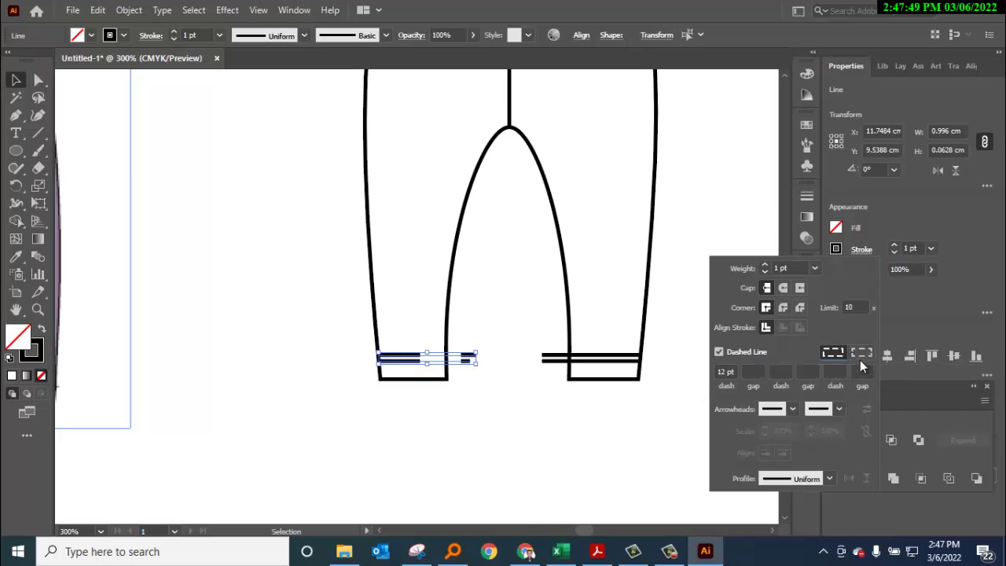
pyautogui.click(724, 371)
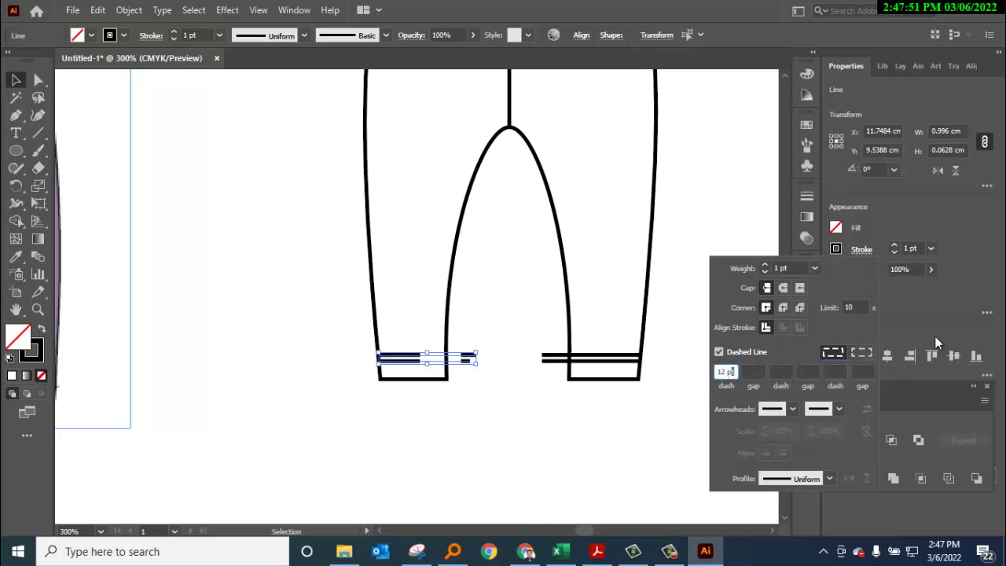
pyautogui.press('Up')
pyautogui.press('Down')
pyautogui.press('Down')
pyautogui.press('Down')
pyautogui.press('Down')
pyautogui.press('Down')
pyautogui.press('Down')
pyautogui.press('Down')
pyautogui.press('Down')
pyautogui.press('Down')
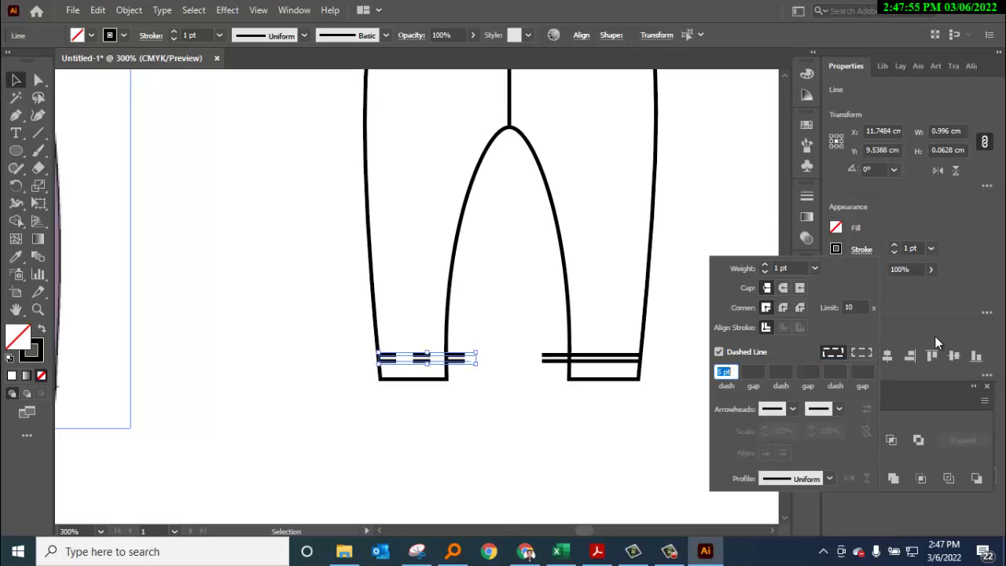
pyautogui.press('Down')
pyautogui.press('Down')
pyautogui.press('Down')
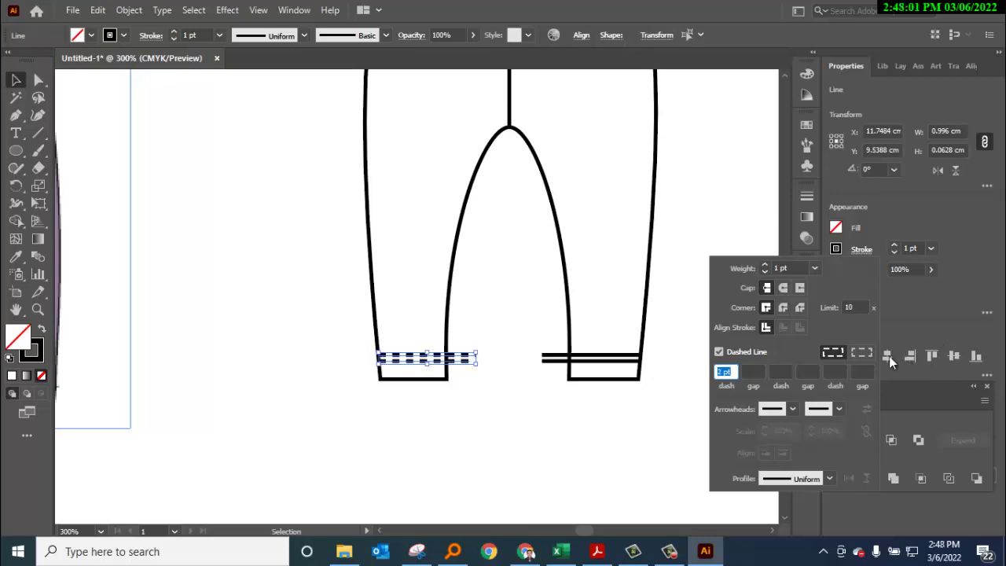
pyautogui.click(519, 350)
pyautogui.click(487, 334)
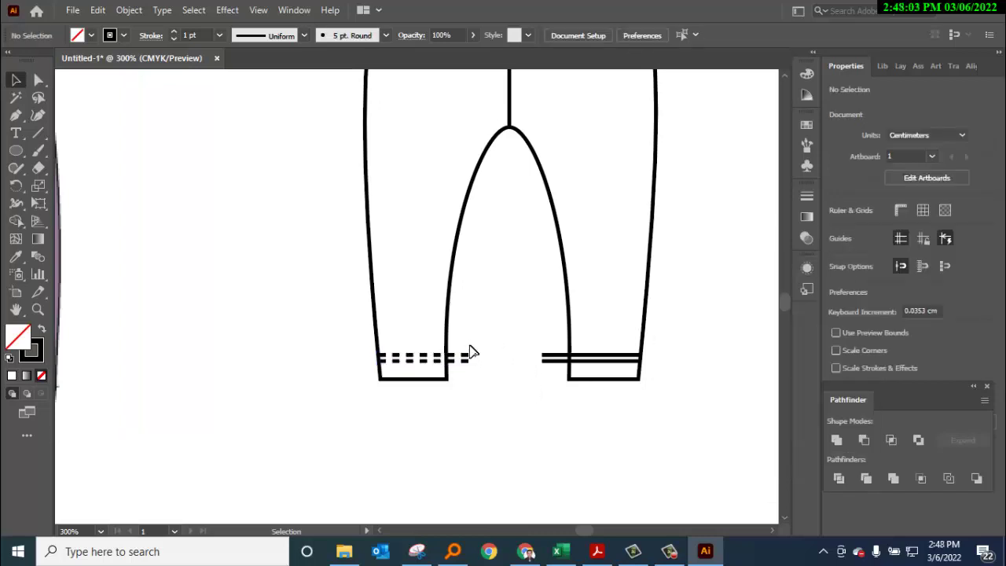
# - Select the left dashed hem line, try the Shape Builder tool, then deselect
pyautogui.click(474, 362)
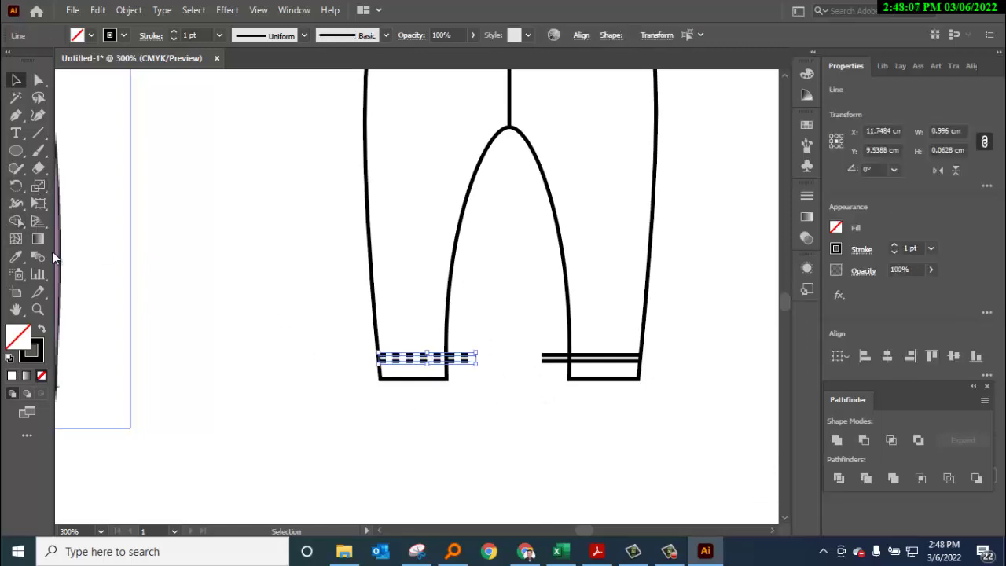
pyautogui.click(19, 223)
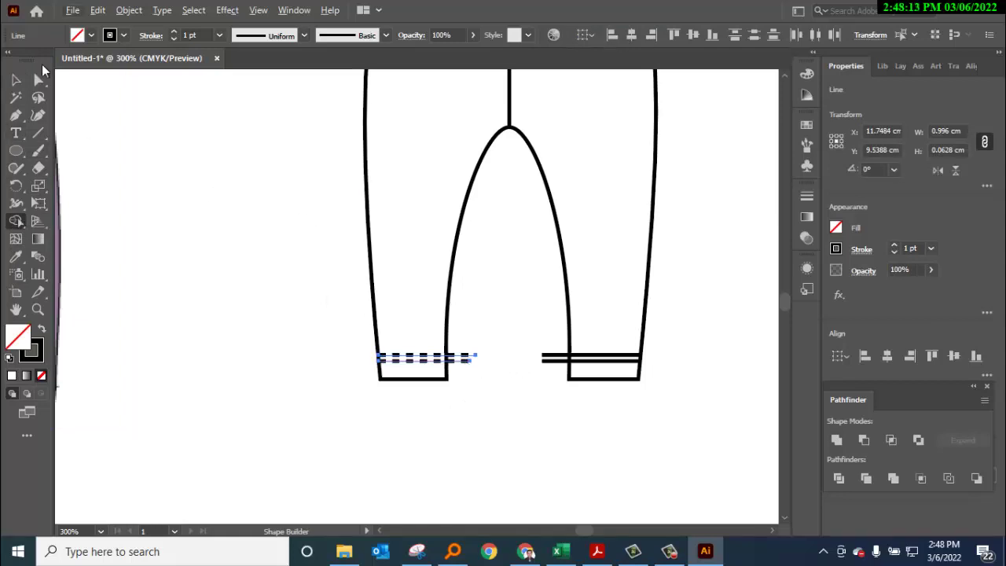
pyautogui.click(16, 79)
pyautogui.click(542, 386)
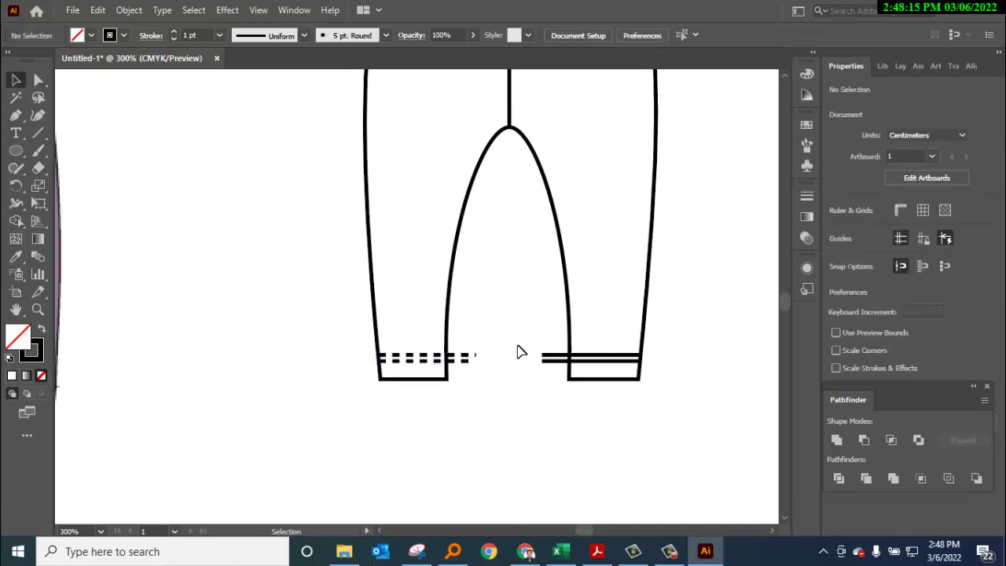
# - Set the right hem's double stitch line to Dashed Line, then select all the leggings artwork
pyautogui.moveTo(516, 343); pyautogui.dragTo(557, 398)
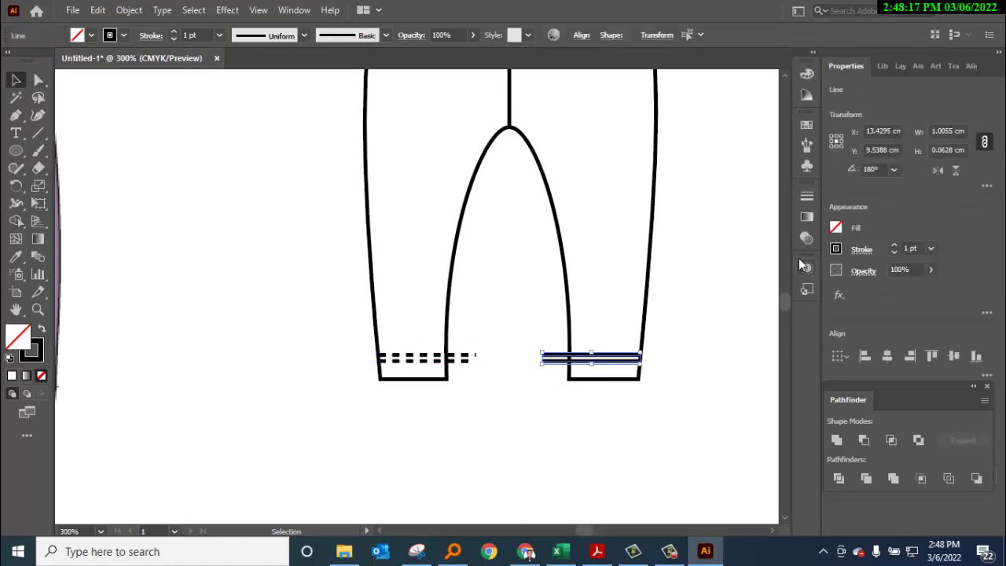
pyautogui.click(863, 250)
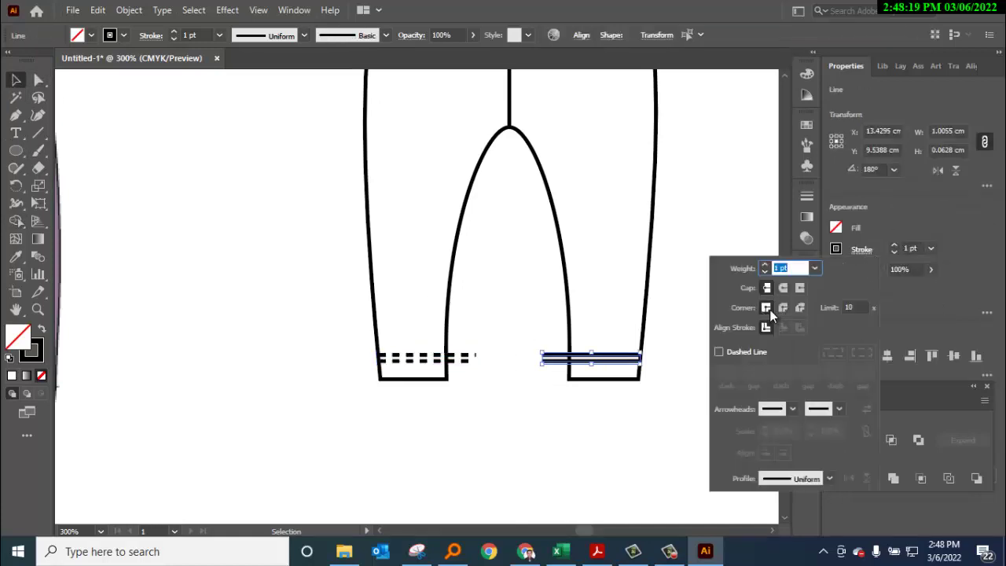
pyautogui.click(719, 352)
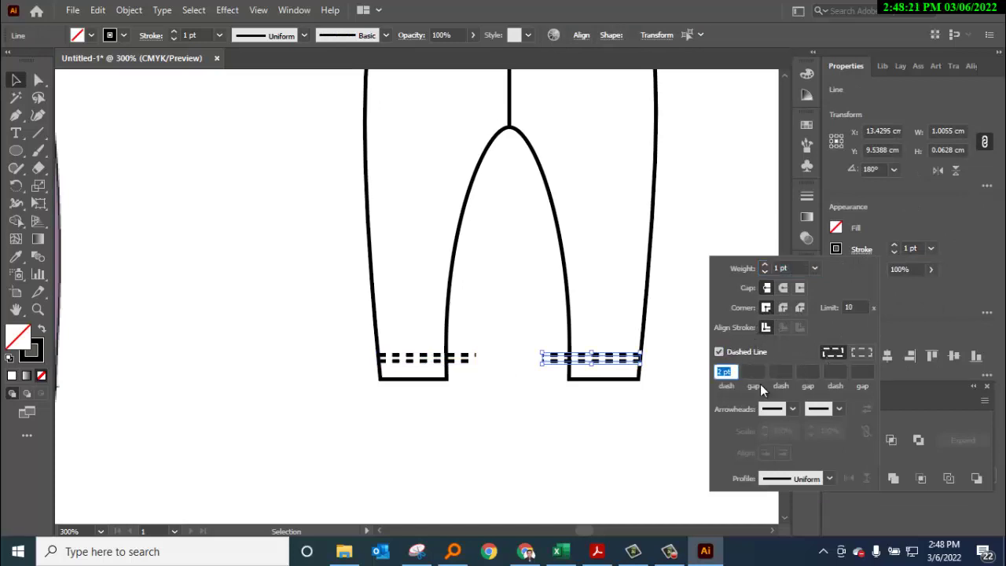
pyautogui.click(519, 321)
pyautogui.click(479, 267)
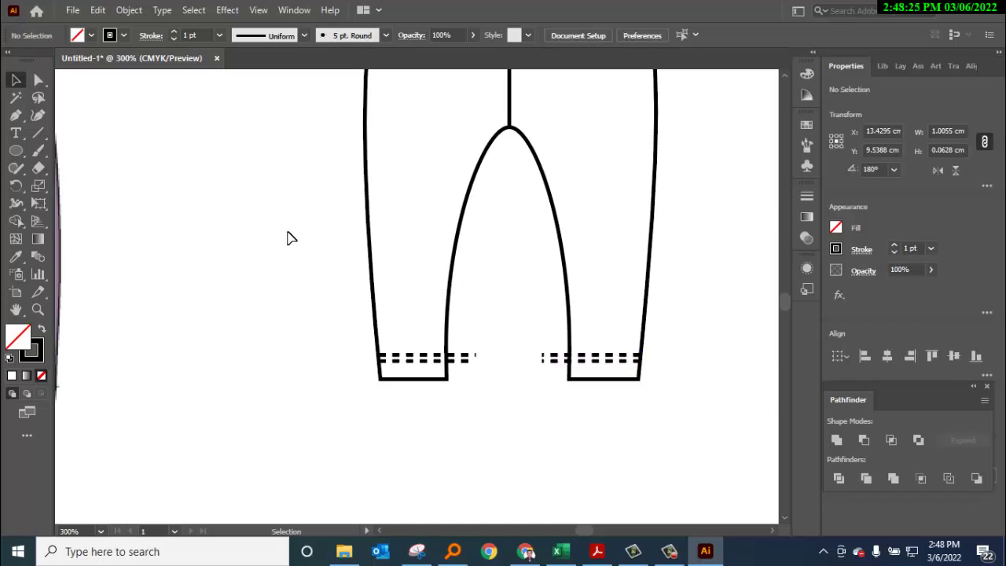
pyautogui.moveTo(489, 314); pyautogui.dragTo(672, 415)
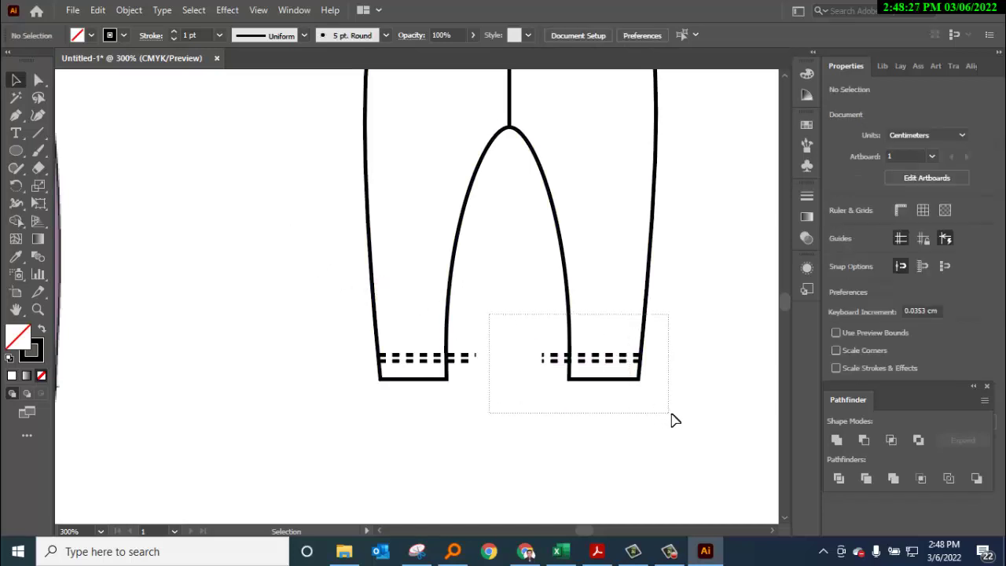
pyautogui.moveTo(262, 205); pyautogui.dragTo(703, 451)
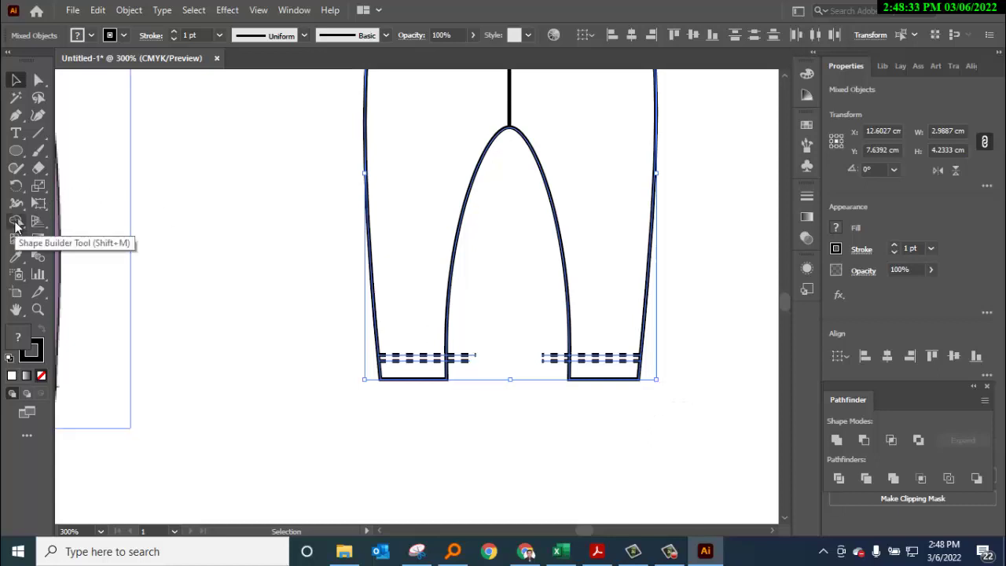
# - With Shape Builder, delete the dashed stitch bits sticking past the left and right cuffs
pyautogui.click(15, 224)
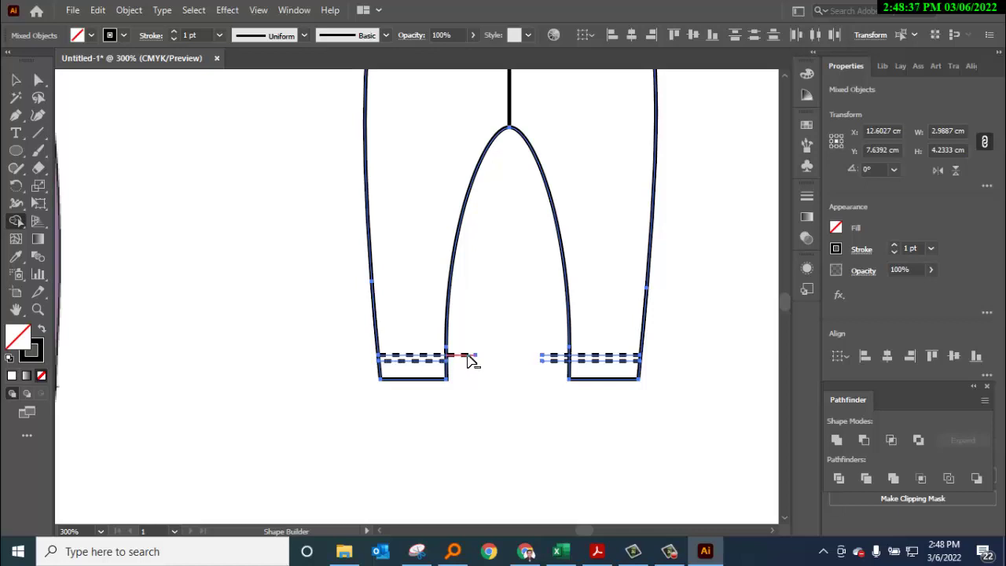
pyautogui.keyDown('alt'); pyautogui.click(467, 359); pyautogui.keyUp('alt')
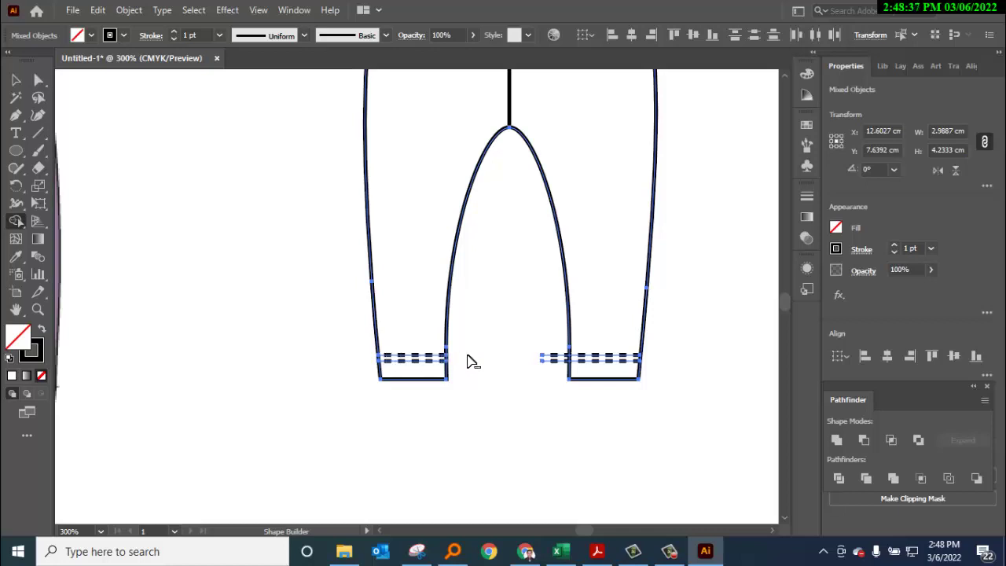
pyautogui.keyDown('alt'); pyautogui.click(555, 360); pyautogui.keyUp('alt')
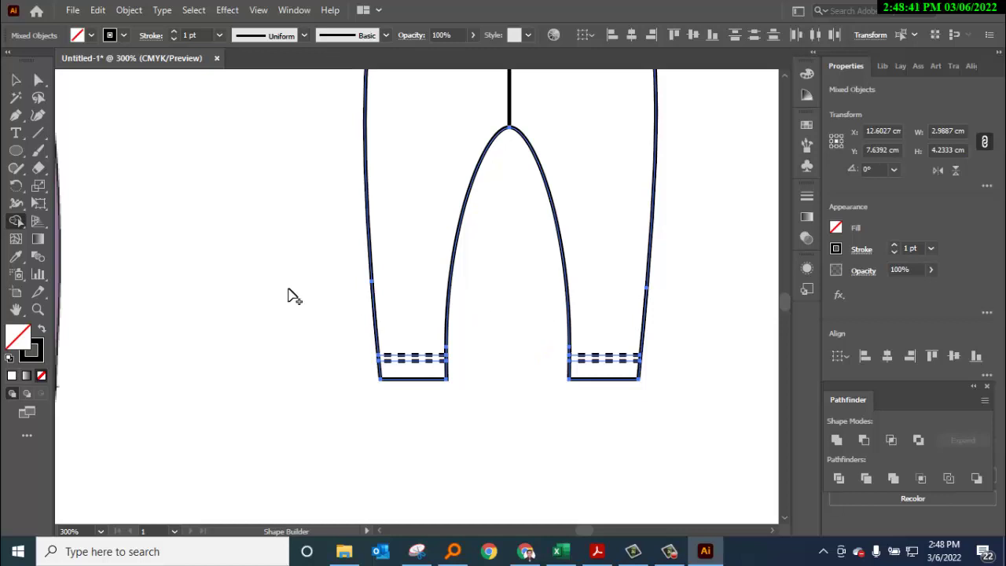
pyautogui.click(16, 80)
pyautogui.click(269, 282)
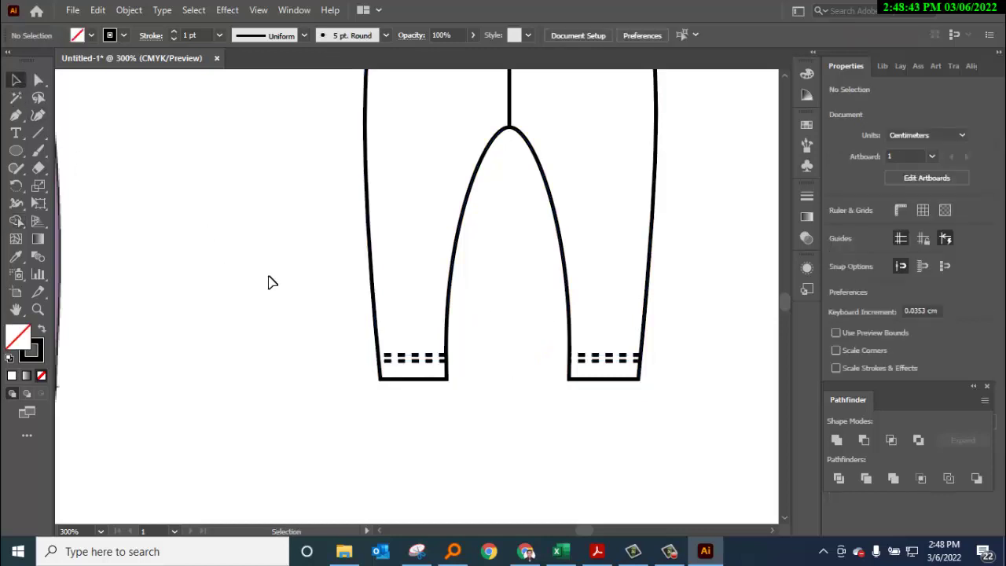
# - Fill the new leggings with purple sampled by Eyedropper from the reference pants
pyautogui.hotkey('ctrl', '-')
pyautogui.hotkey('ctrl', '-')
pyautogui.scroll(1, 314, 289)
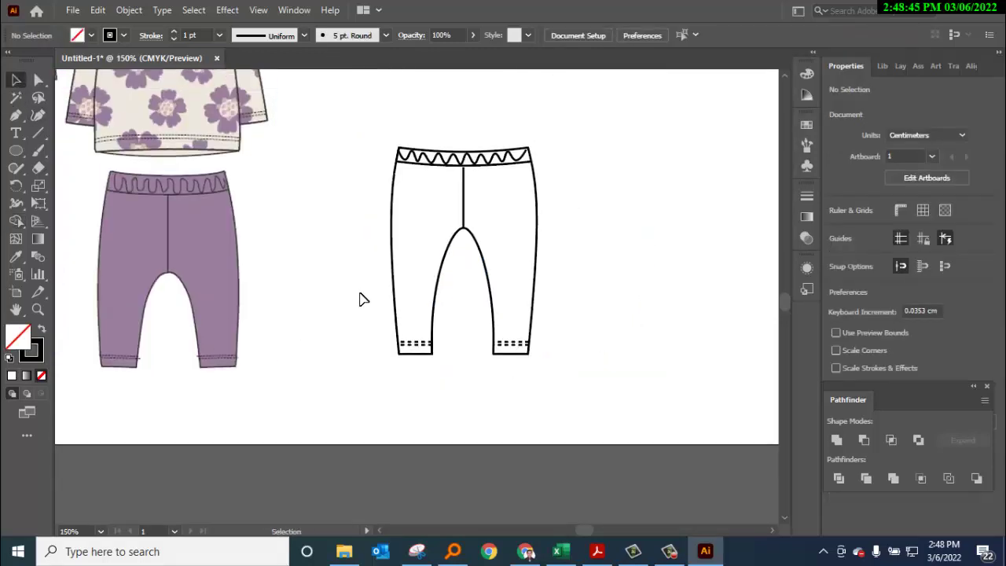
pyautogui.scroll(2, 393, 287)
pyautogui.click(510, 258)
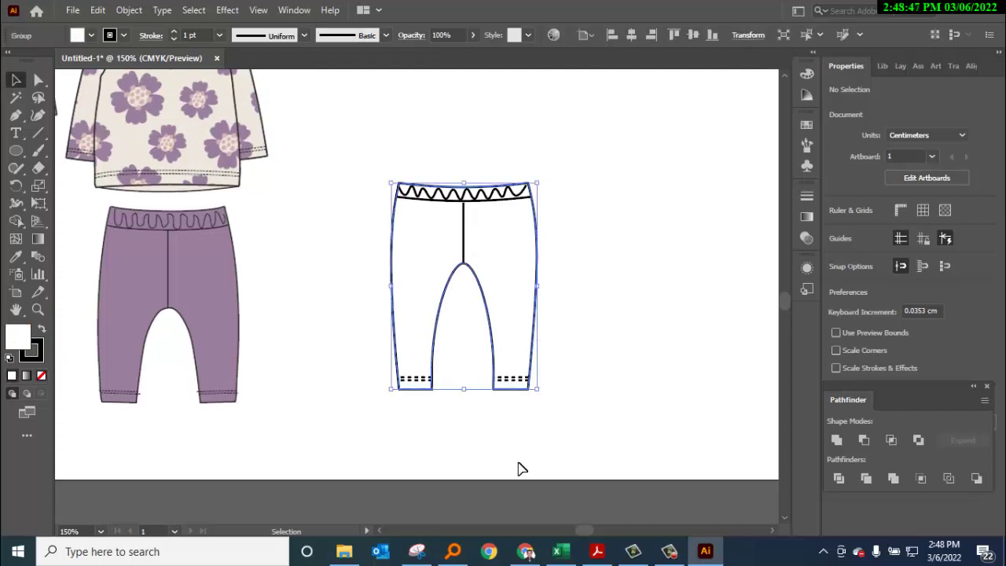
pyautogui.hotkey('ctrl', 'h')
pyautogui.click(516, 245)
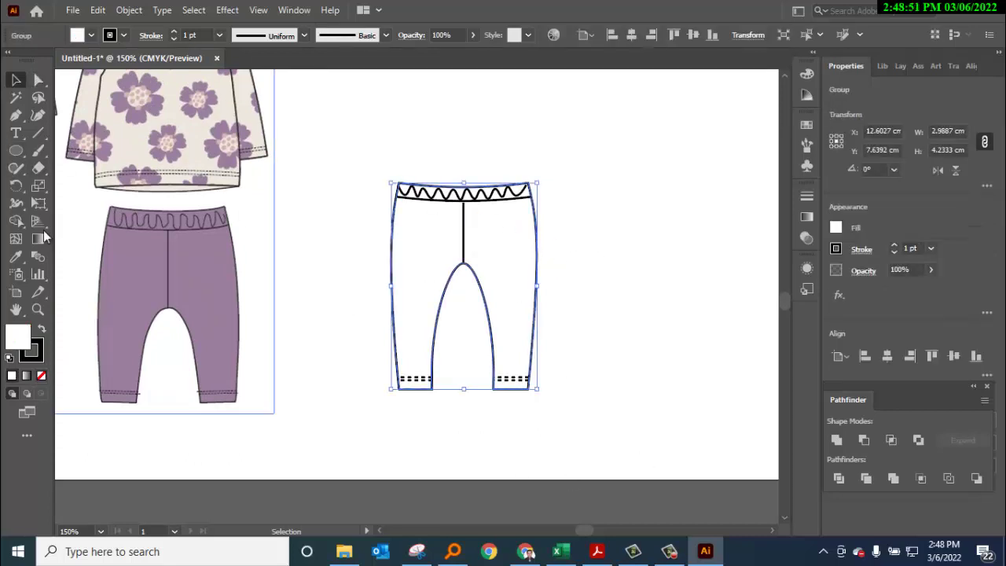
pyautogui.click(16, 258)
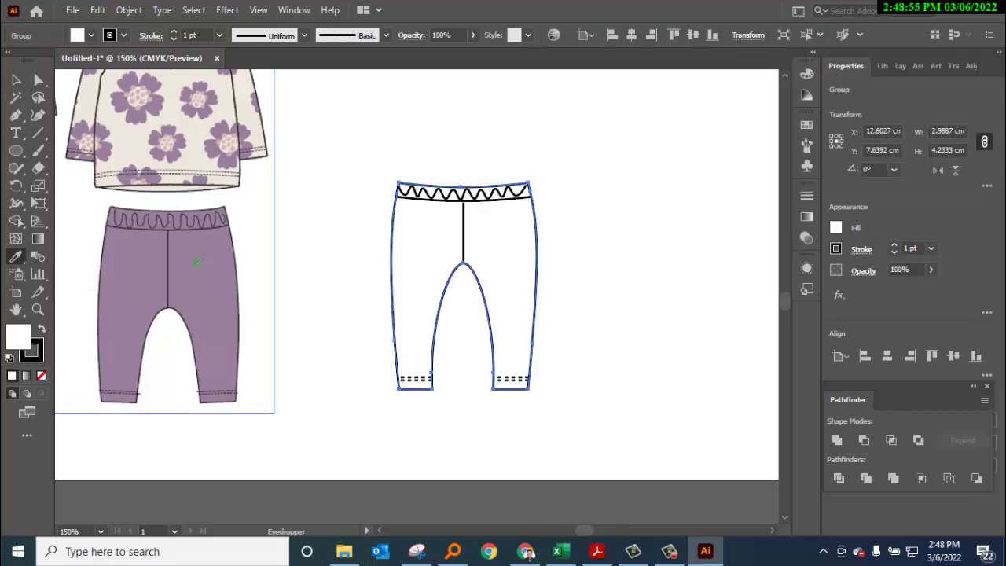
pyautogui.click(197, 262)
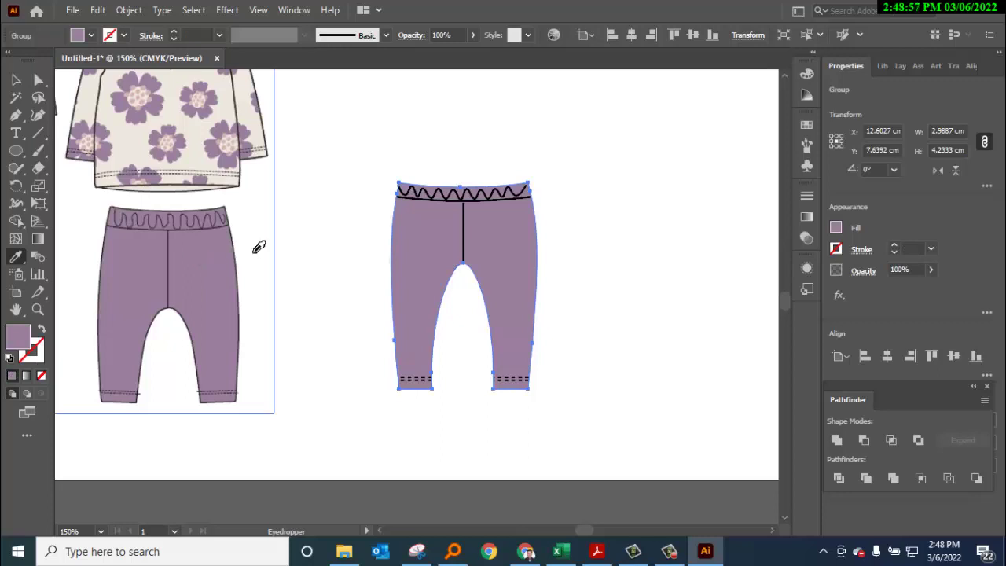
pyautogui.click(16, 80)
# - Set the leggings group's stroke colour to black
pyautogui.click(331, 161)
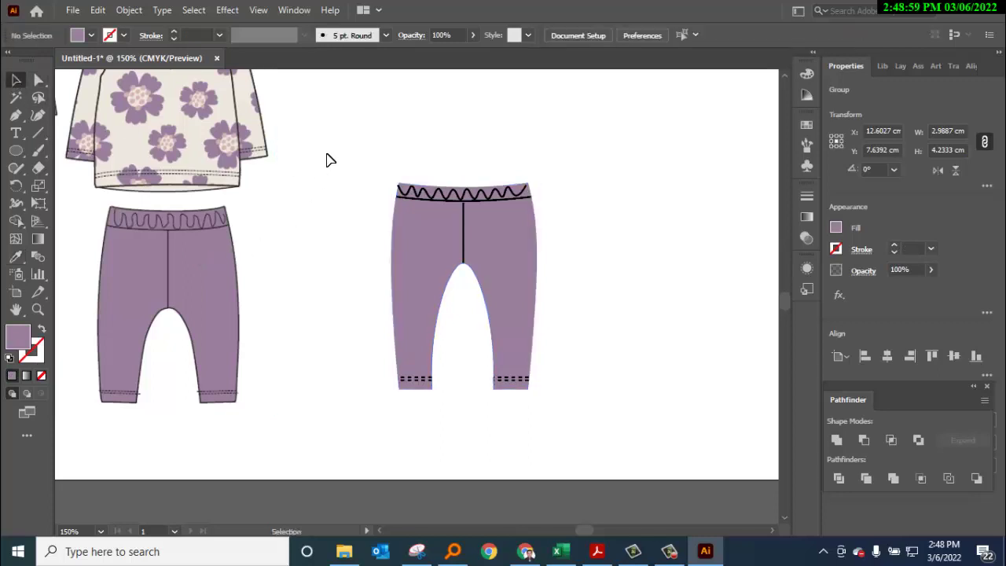
pyautogui.click(440, 236)
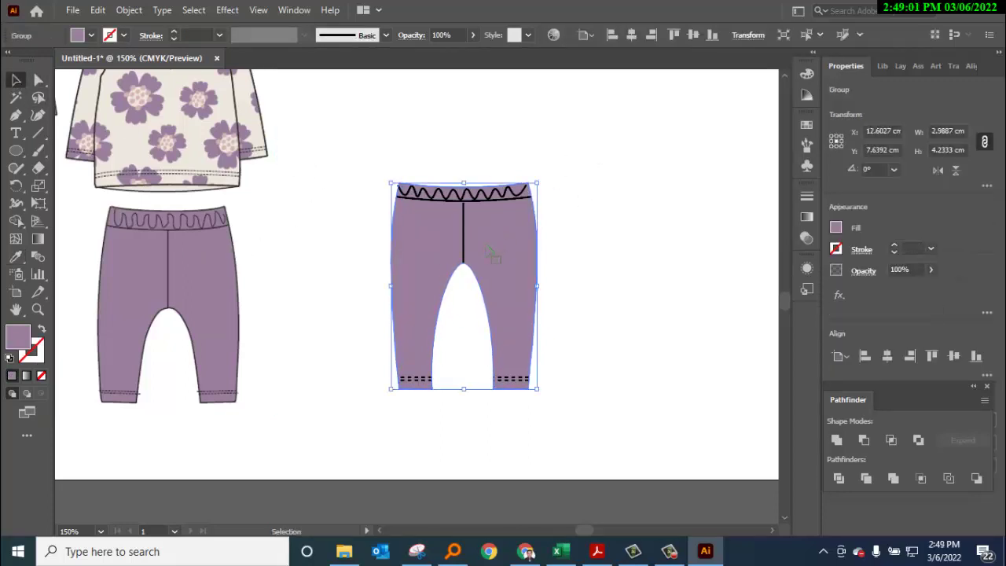
pyautogui.click(837, 250)
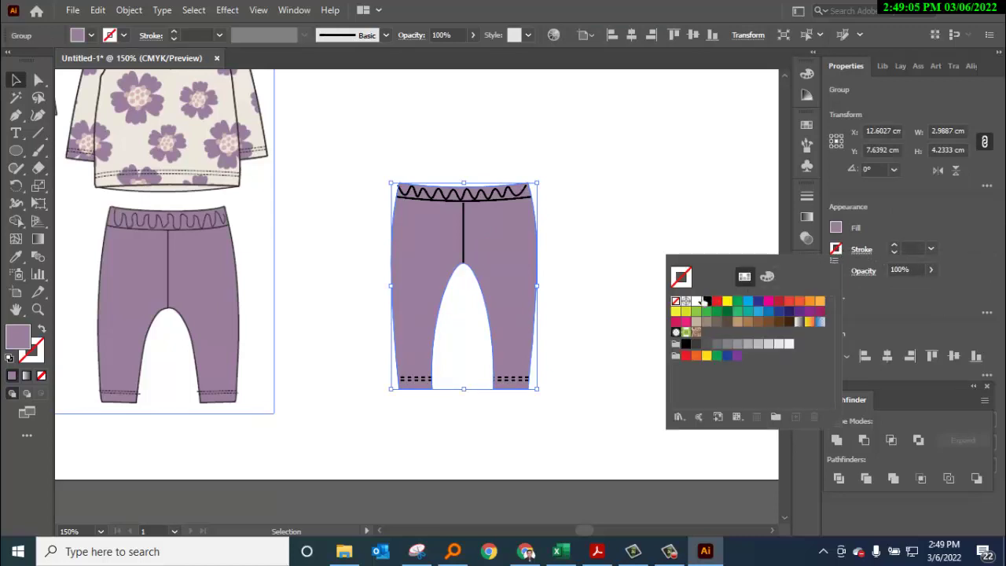
pyautogui.click(707, 302)
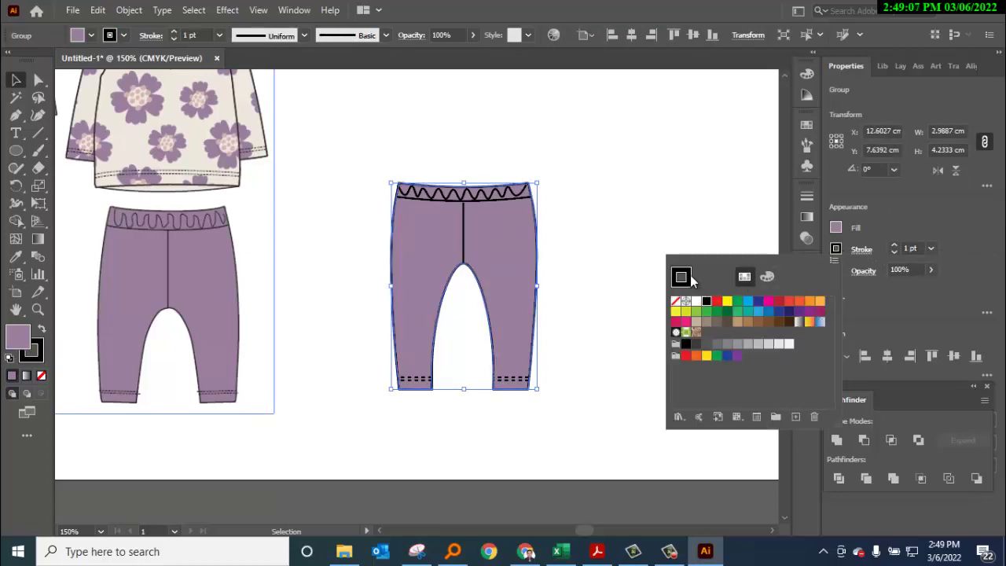
pyautogui.click(624, 172)
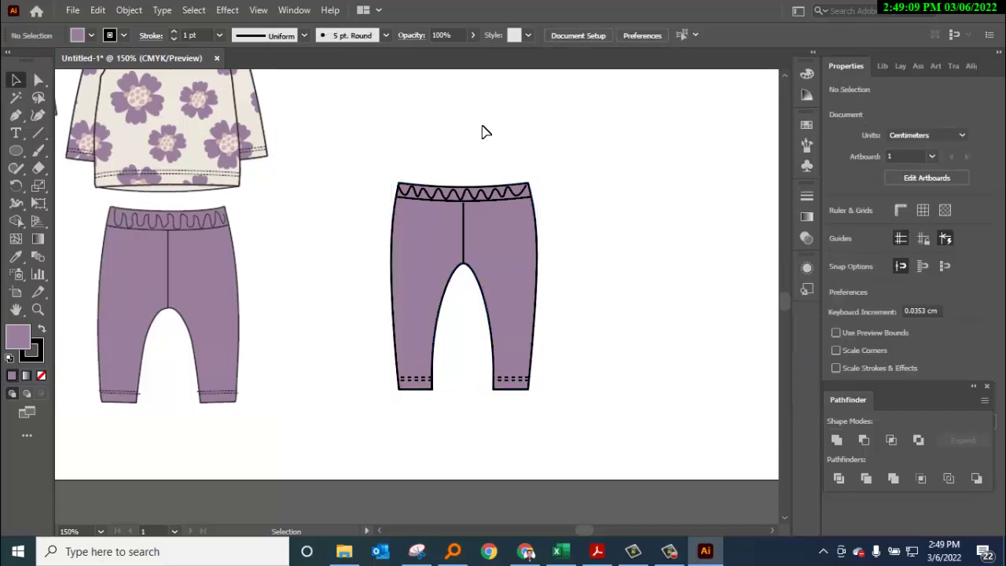
# - Set the leggings' stroke weight to 0.5 pt
pyautogui.moveTo(320, 128); pyautogui.dragTo(564, 409)
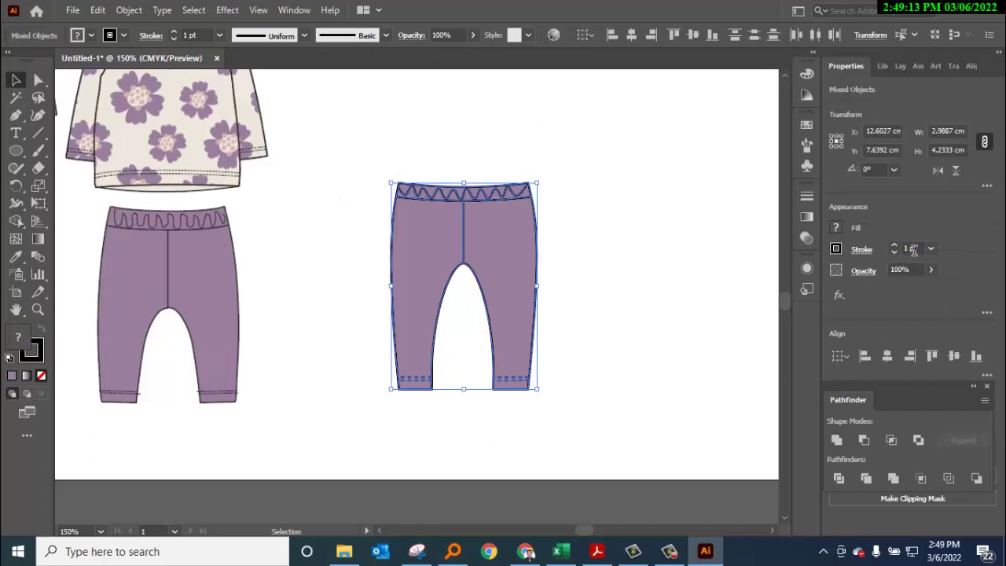
pyautogui.click(910, 249)
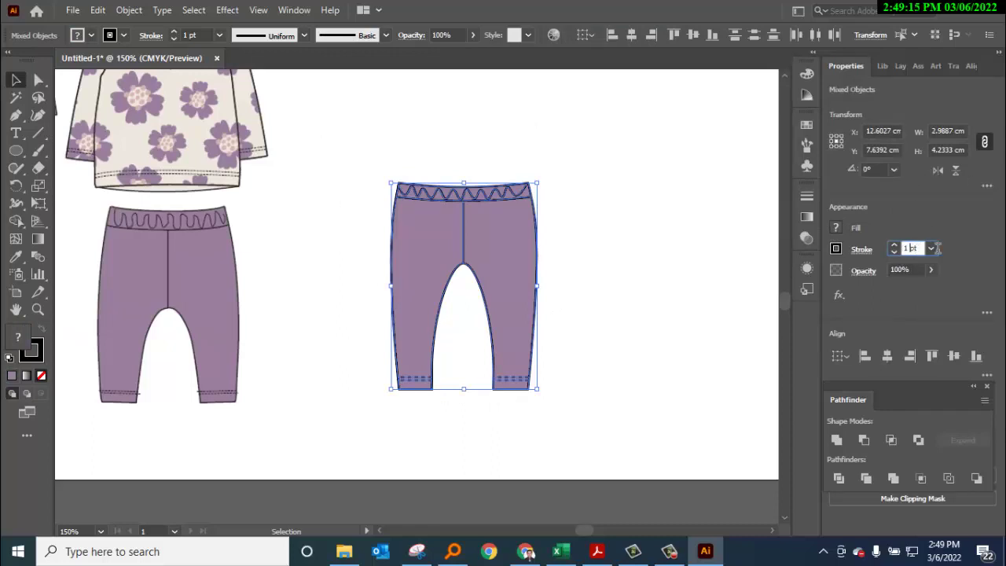
pyautogui.write('.75')
pyautogui.press('Return')
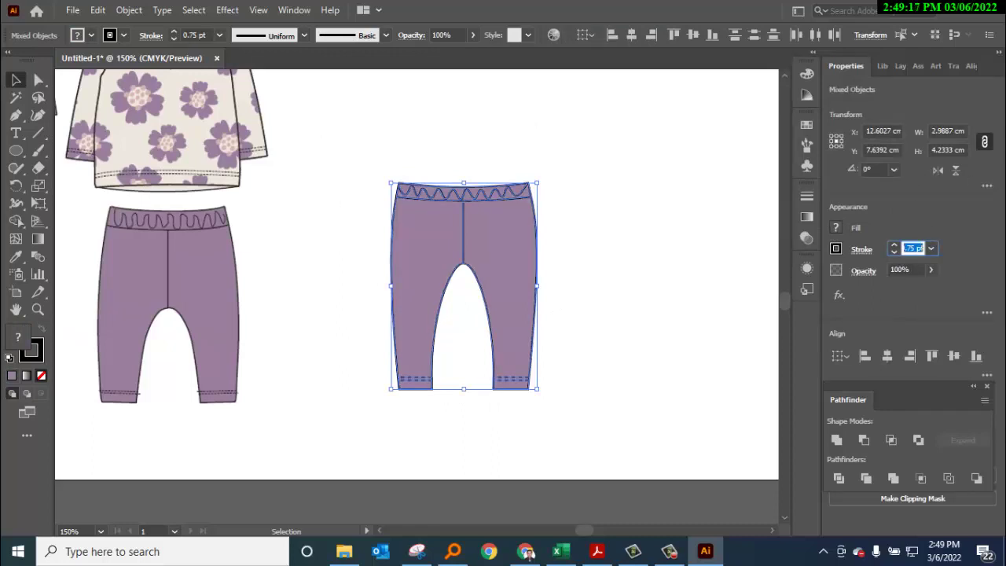
pyautogui.write('.5')
pyautogui.press('Return')
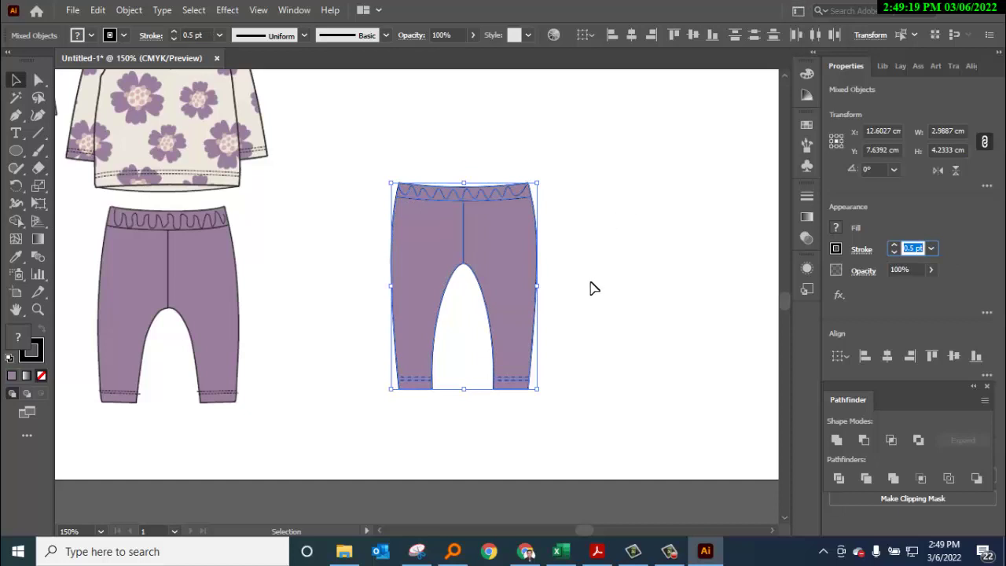
pyautogui.click(594, 285)
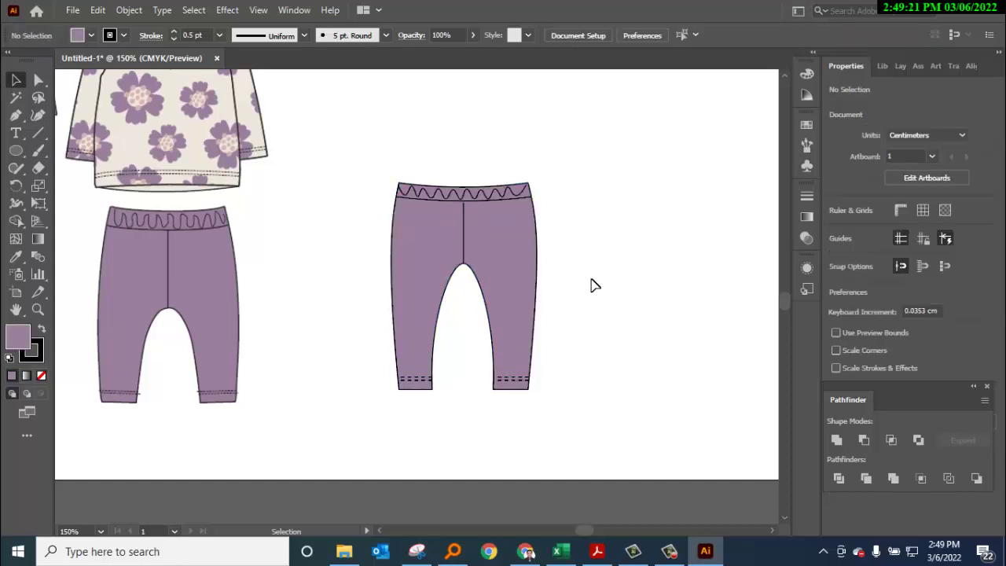
# - Zoom in to 300% and centre the leggings in the view for review
pyautogui.press('a')
pyautogui.hotkey('ctrl', '=')
pyautogui.hotkey('ctrl', '=')
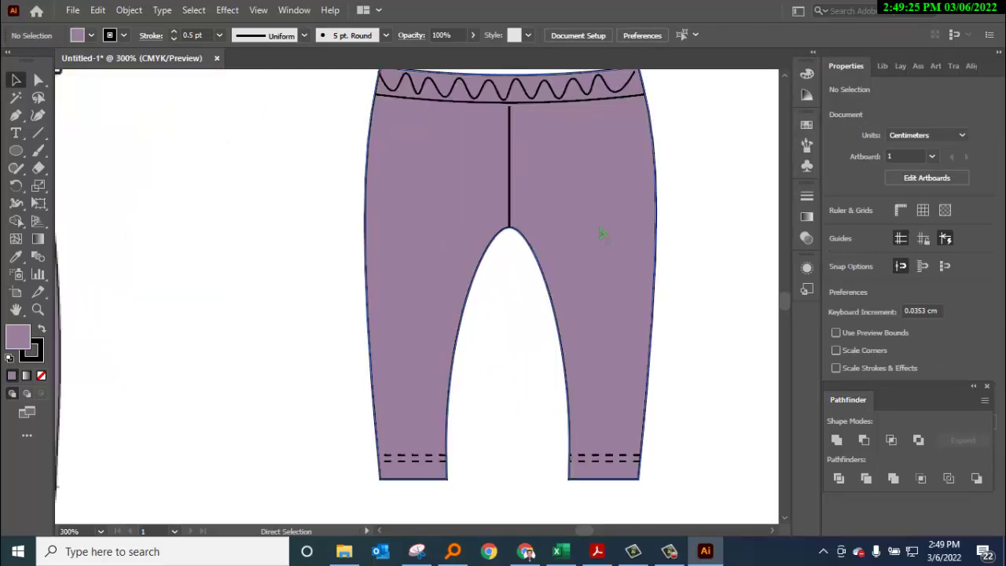
pyautogui.press('v')
pyautogui.moveTo(661, 213); pyautogui.dragTo(558, 244)
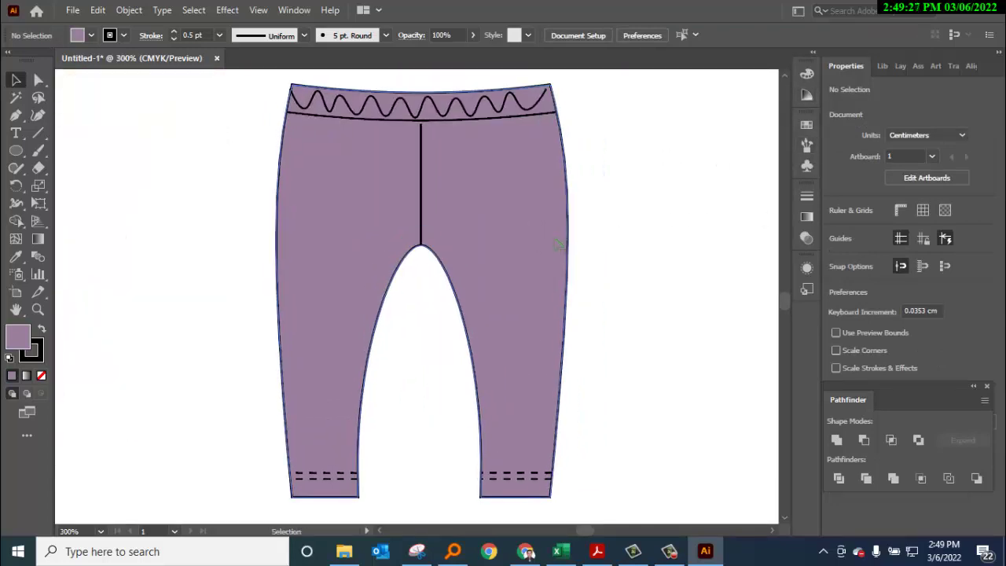